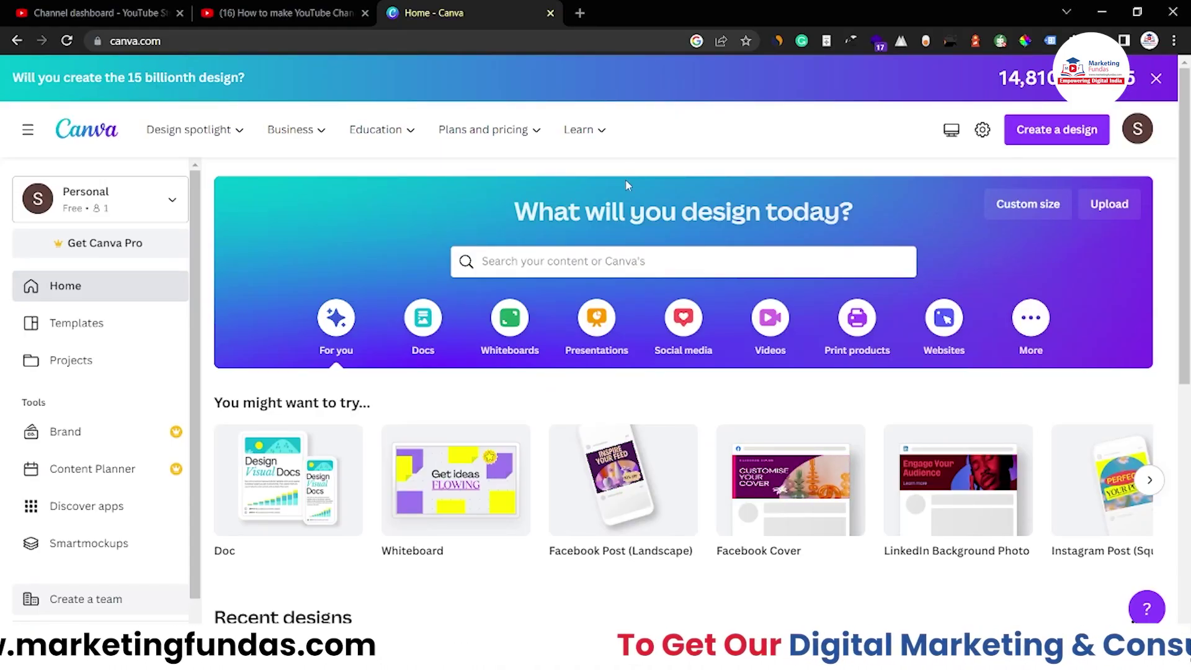
# Create a new 2560 × 1440 px YouTube Banner design by searching 'Youtube channel banner'.
pyautogui.scroll(-1, 421, 257)
pyautogui.scroll(1, 420, 256)
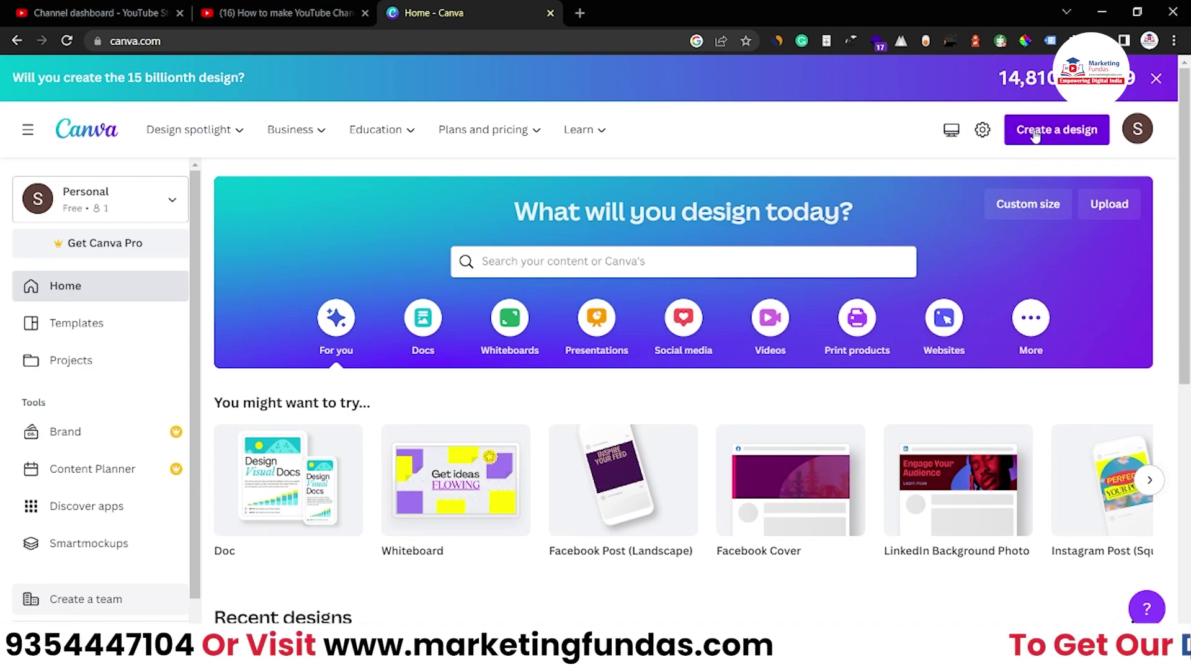
pyautogui.click(1035, 136)
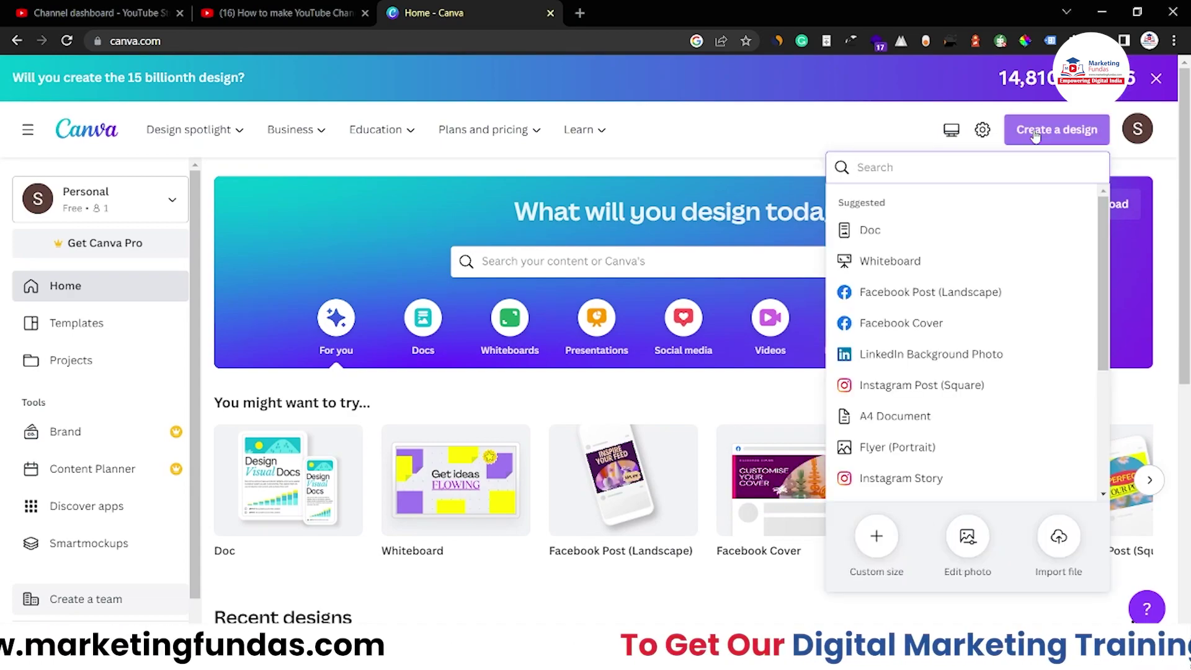
pyautogui.write('You')
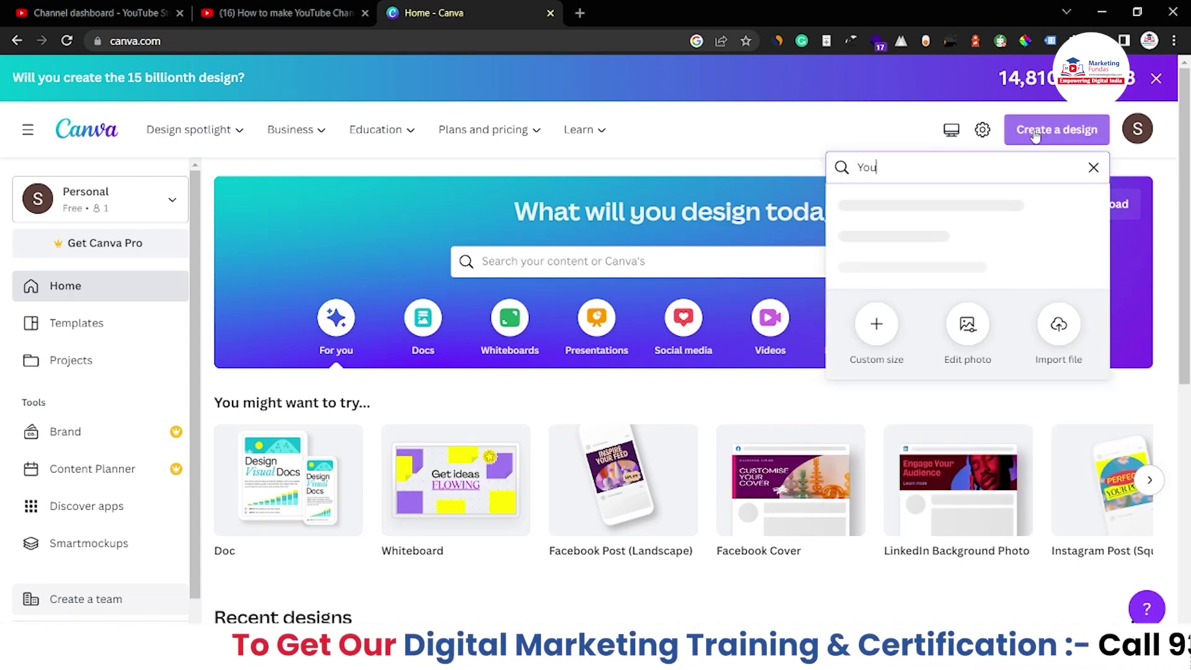
pyautogui.write('tube ch')
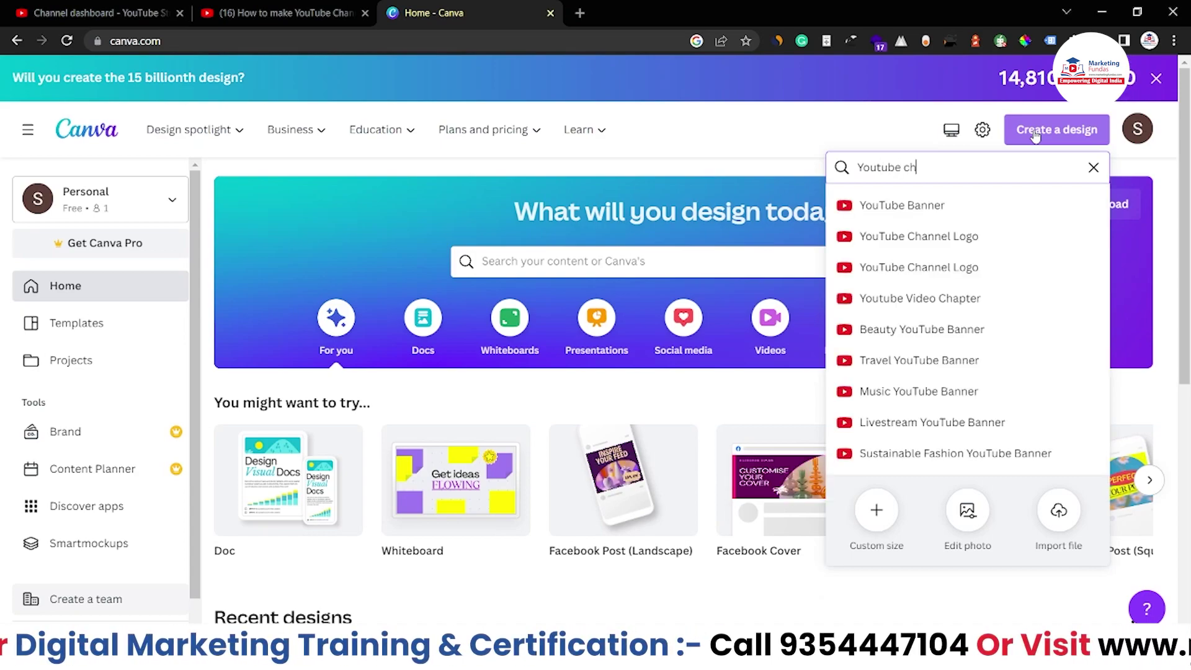
pyautogui.write('annel banner')
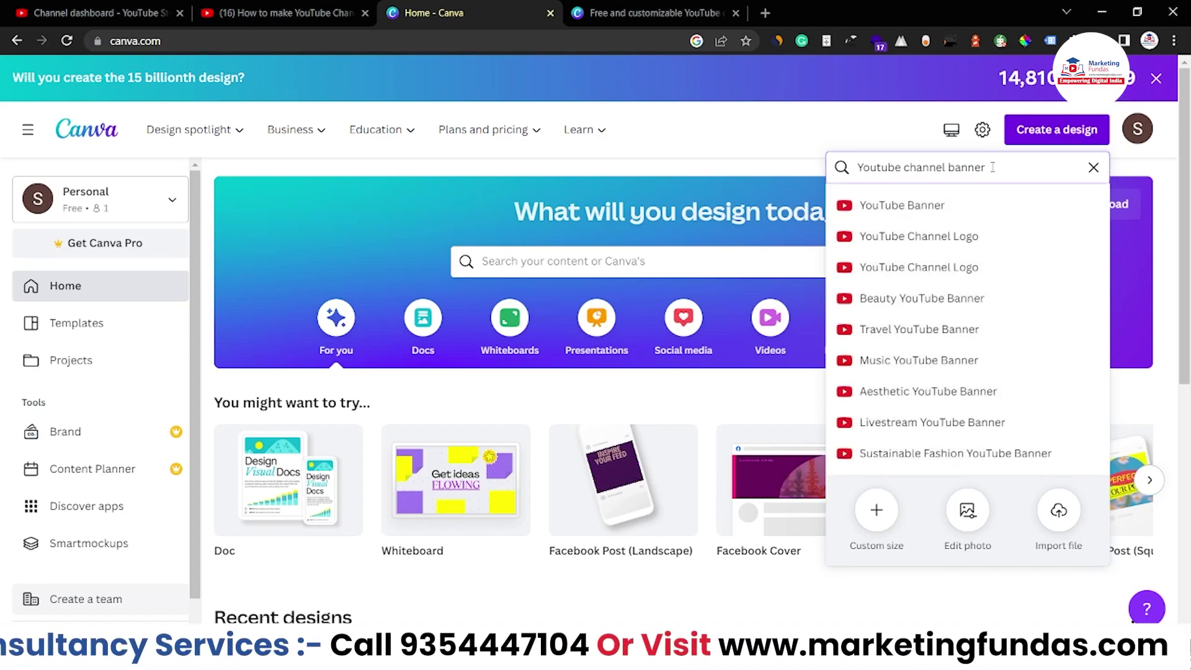
pyautogui.click(887, 211)
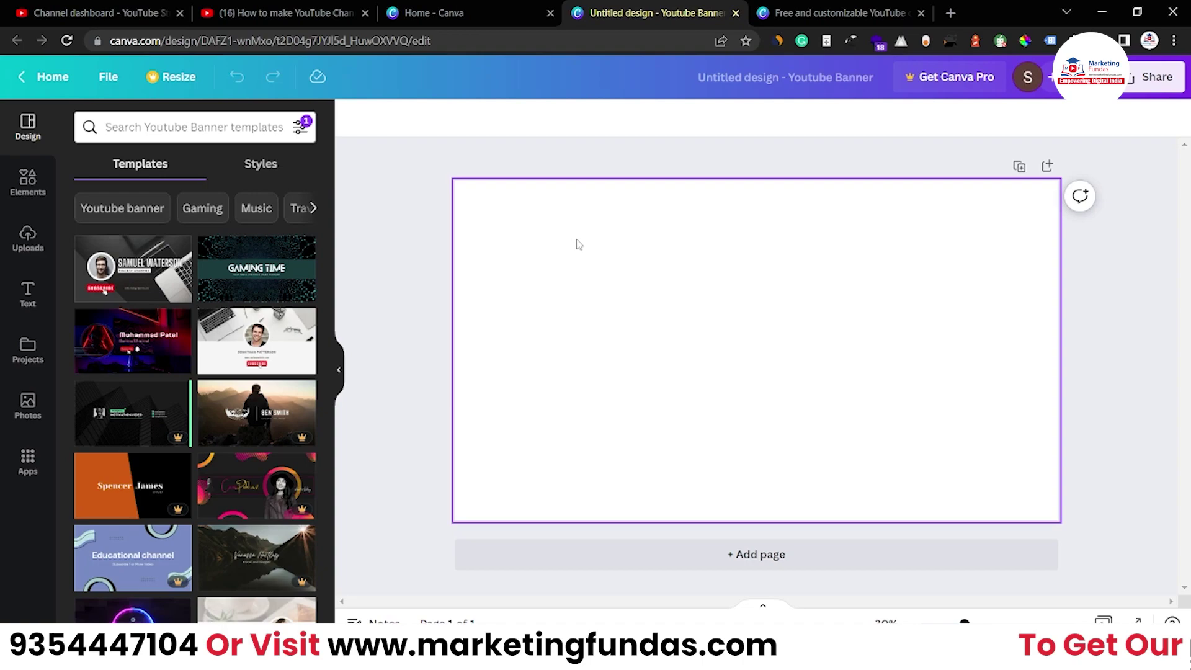
# Scroll through the ready-made YouTube banner templates beside the blank canvas.
pyautogui.scroll(-1, 242, 438)
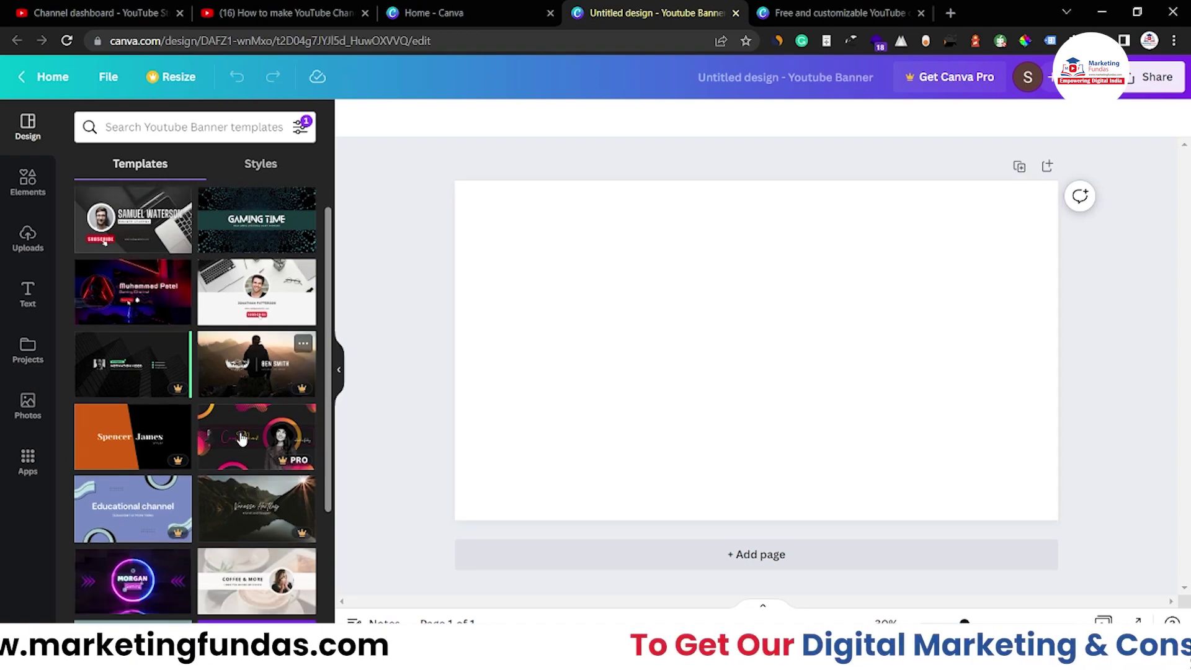
pyautogui.scroll(-10, 242, 438)
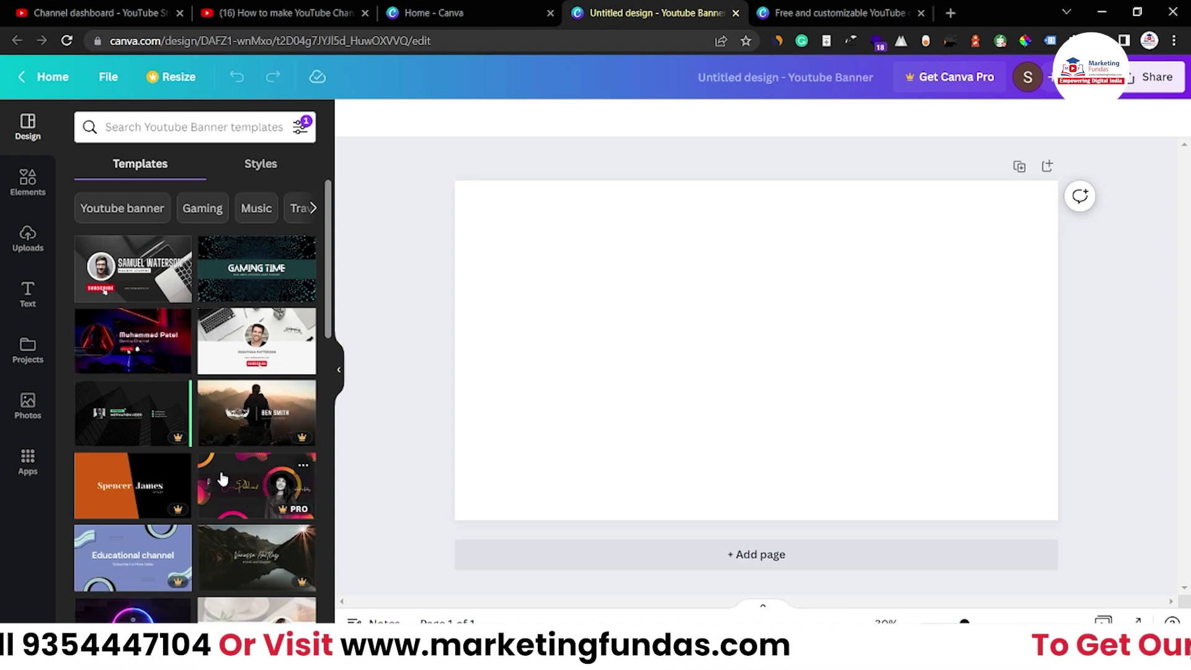
pyautogui.scroll(-2, 222, 479)
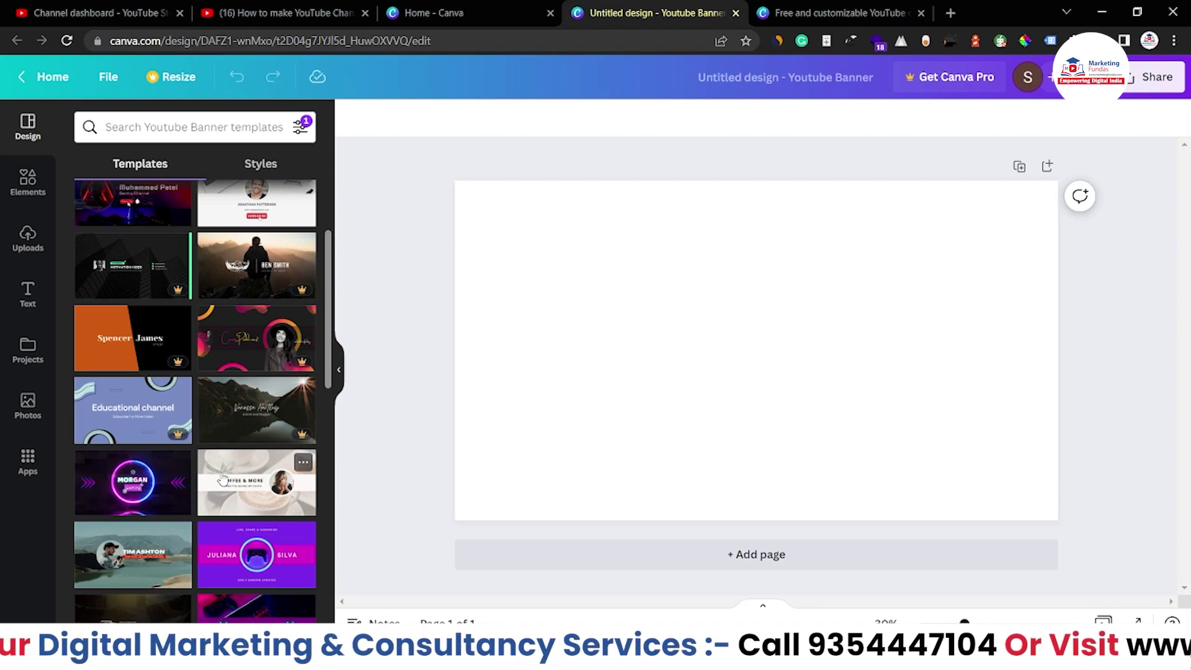
pyautogui.scroll(2, 222, 479)
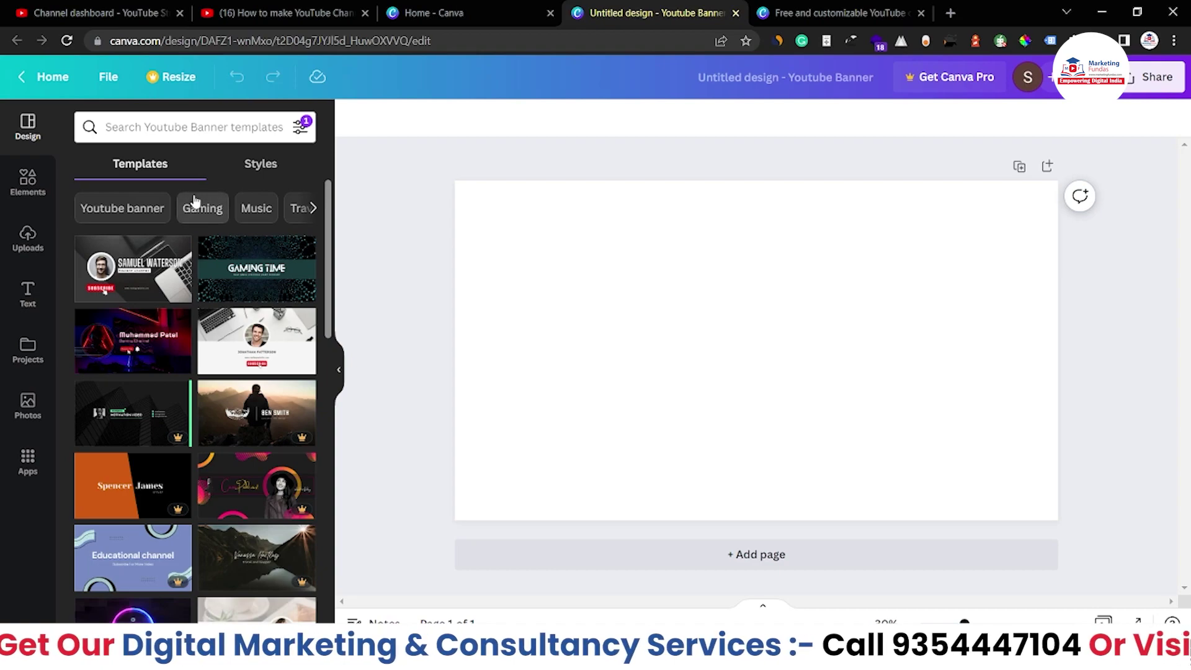
# Search the elements library for 'gaming' and show all matching photos.
pyautogui.click(36, 196)
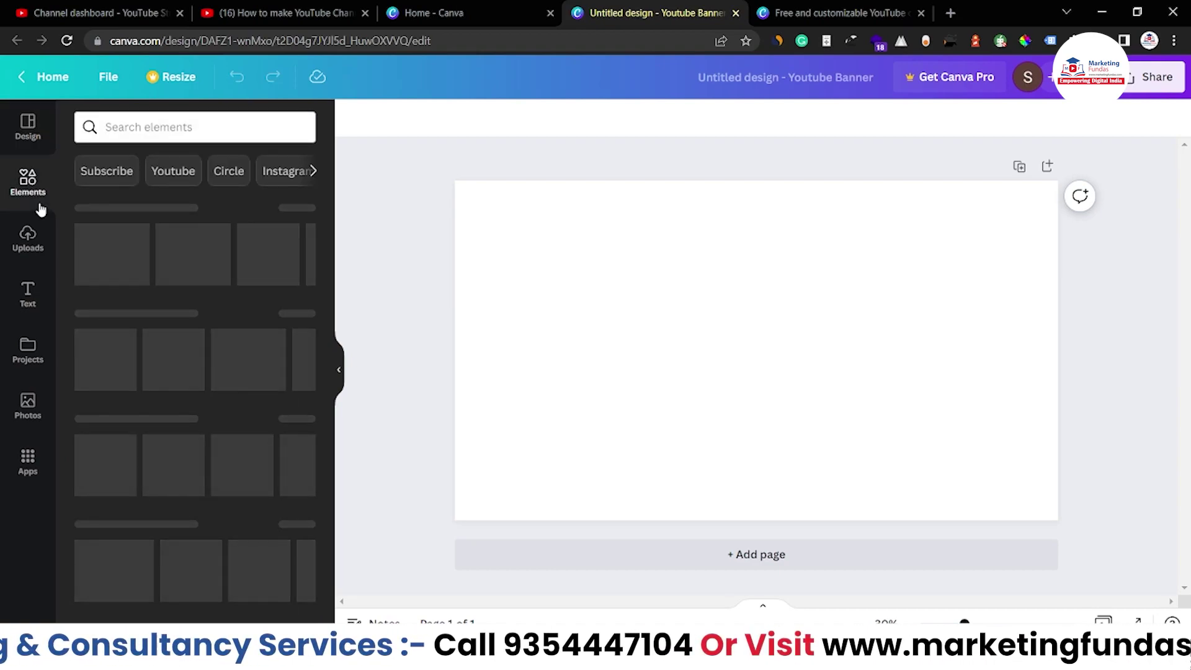
pyautogui.click(139, 131)
pyautogui.write('gaming')
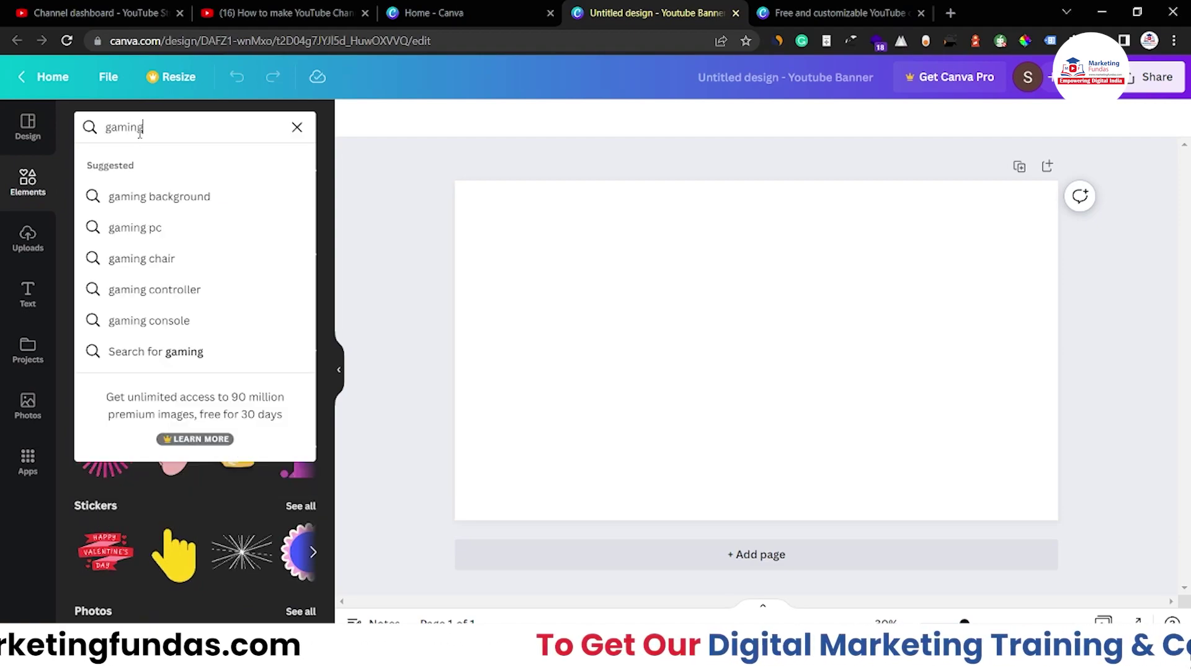
pyautogui.press('Return')
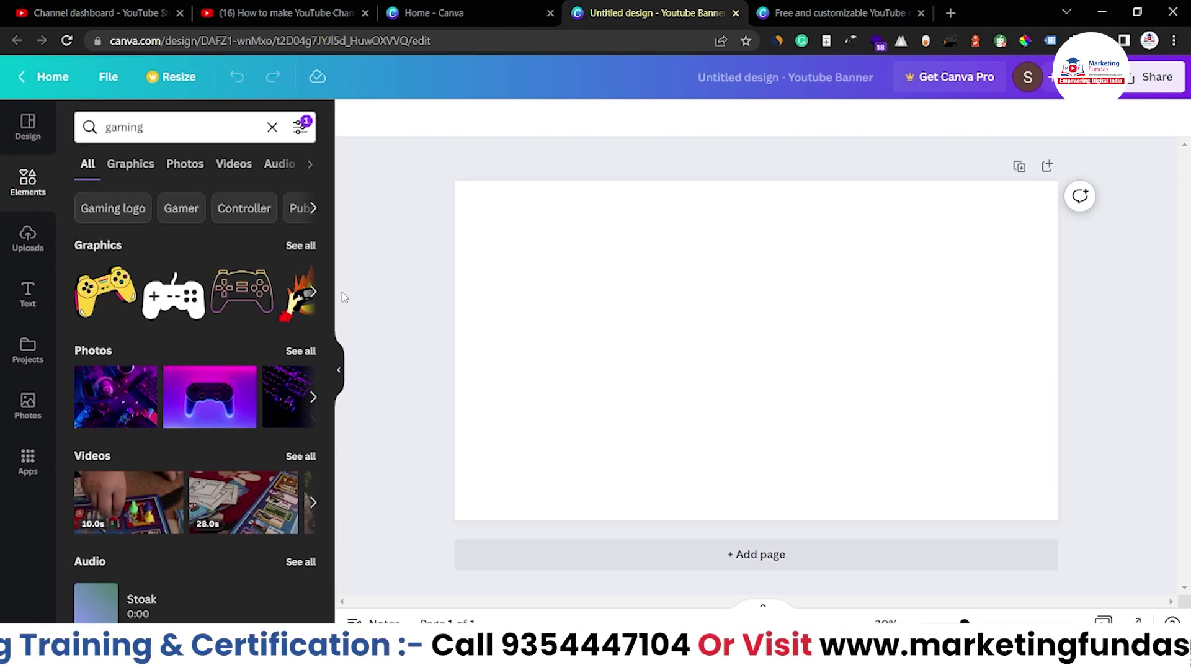
pyautogui.click(301, 351)
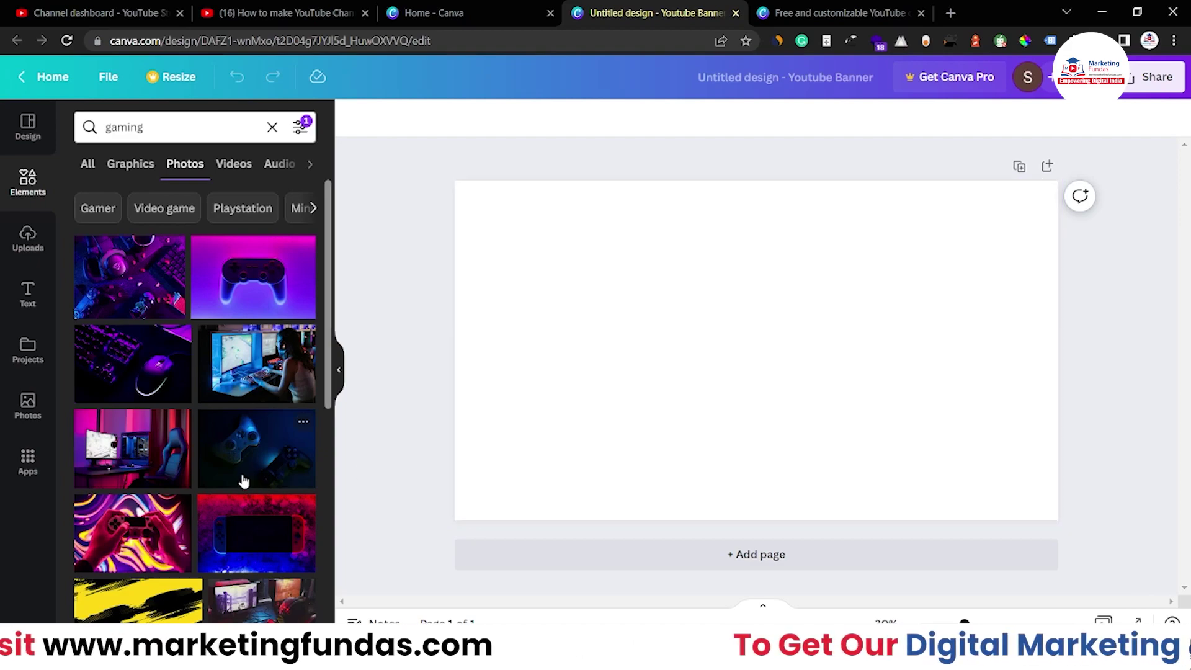
# Add the purple-lit keyboard photo and stretch it to fill the whole banner.
pyautogui.scroll(-4, 236, 481)
pyautogui.scroll(-2, 237, 479)
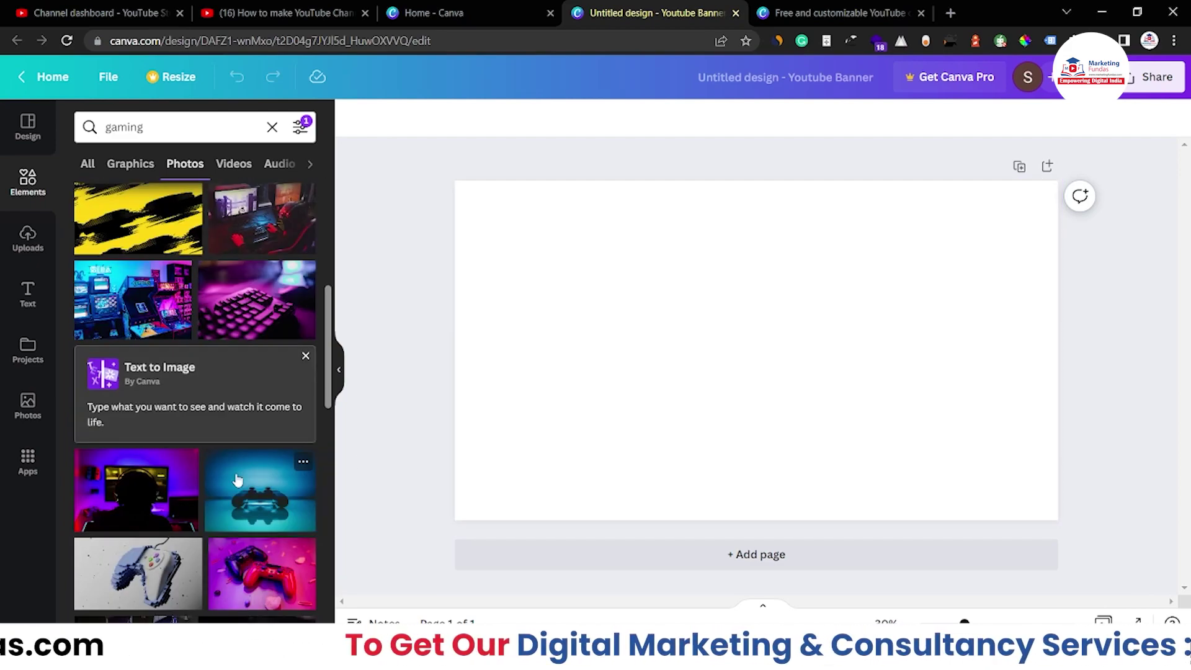
pyautogui.scroll(-2, 237, 480)
pyautogui.scroll(3, 237, 479)
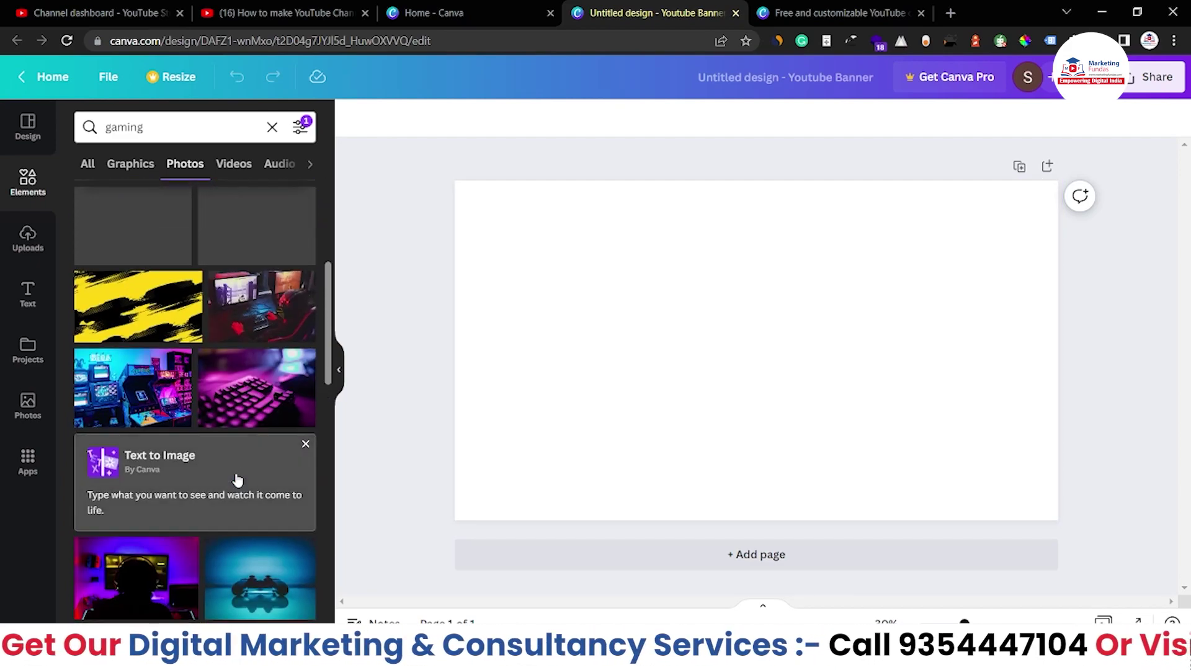
pyautogui.scroll(1, 245, 459)
pyautogui.click(263, 404)
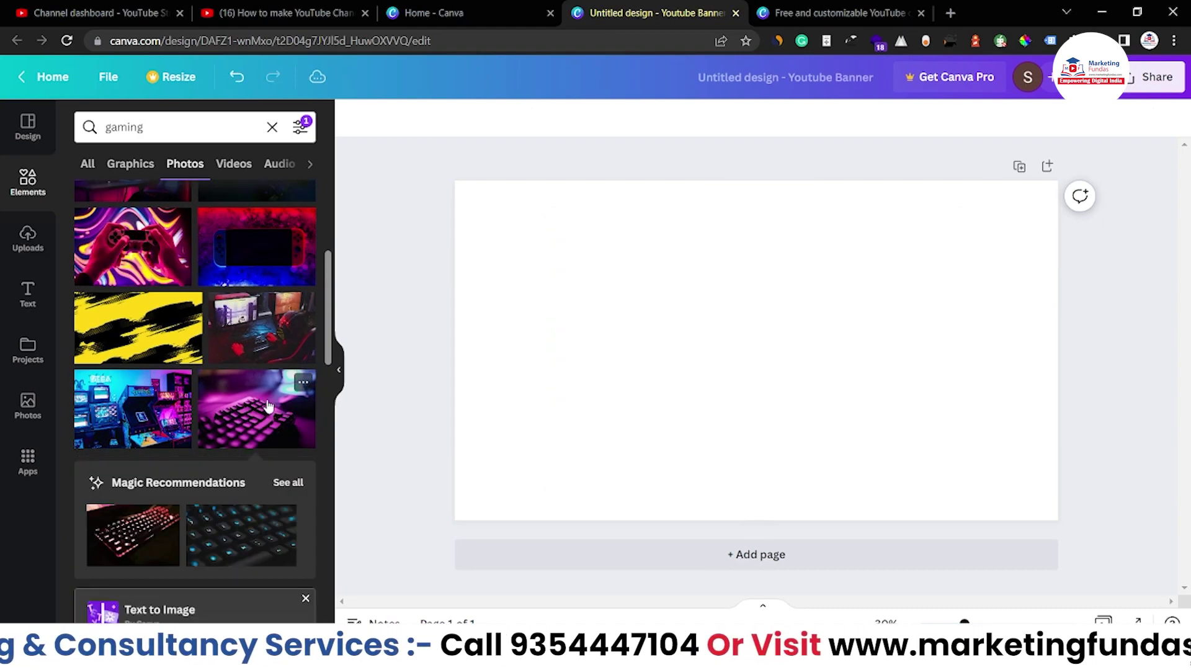
pyautogui.moveTo(268, 406); pyautogui.dragTo(458, 201)
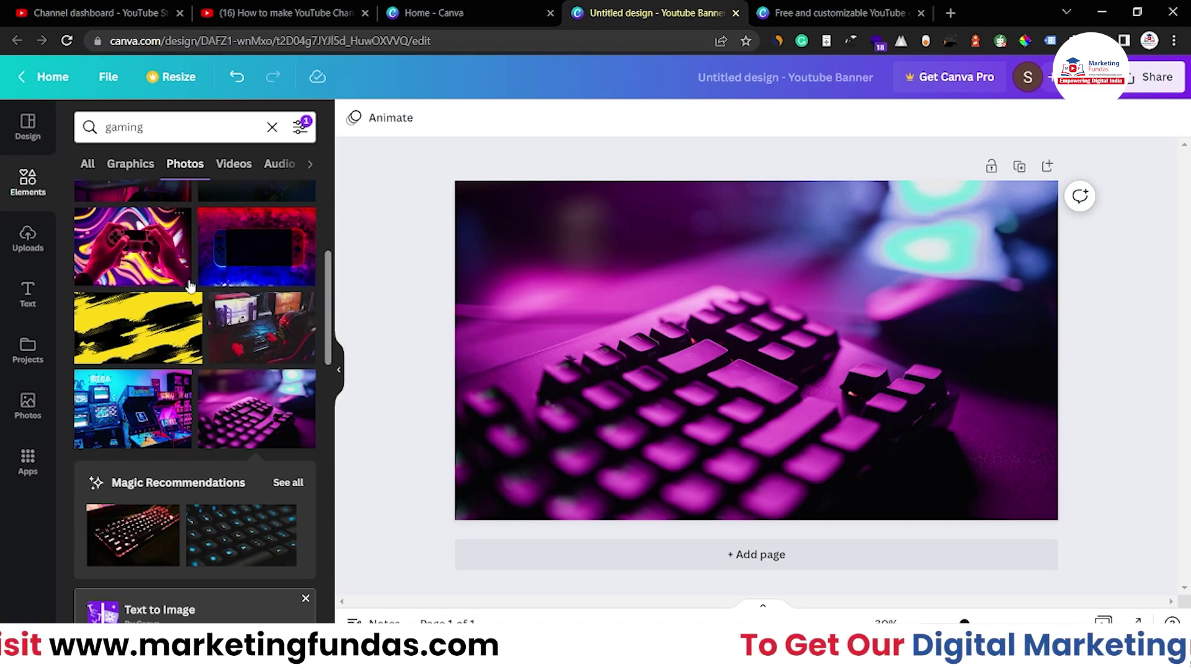
# Search elements for 'shape' and show the full Lines & Shapes collection.
pyautogui.scroll(5, 191, 251)
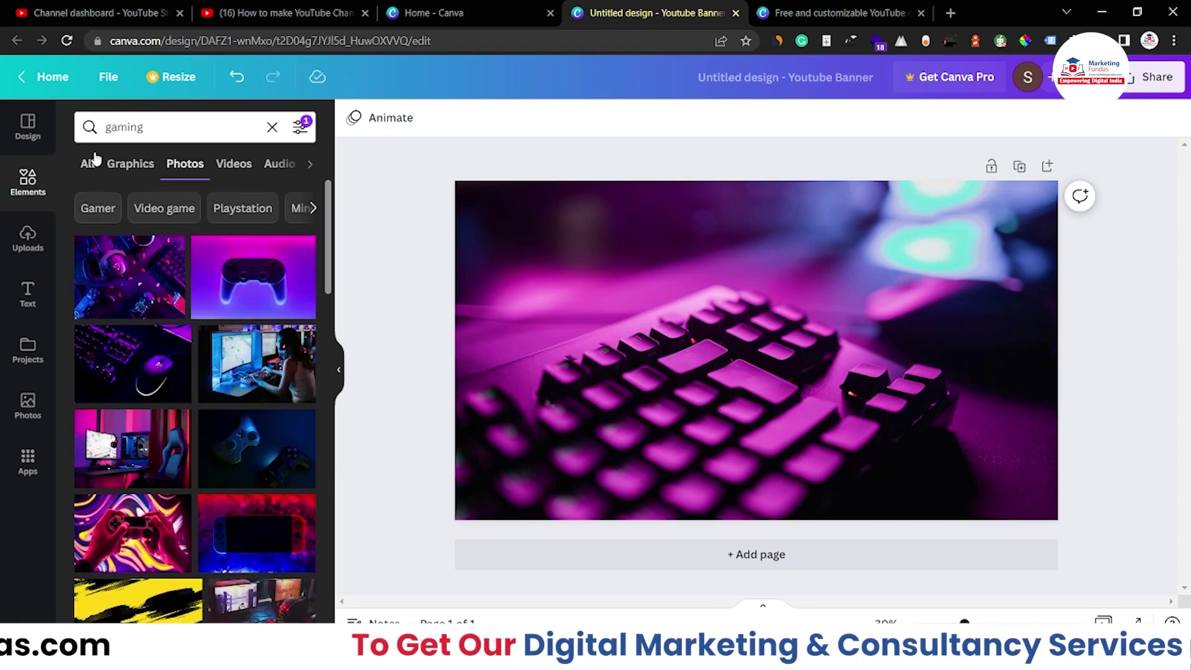
pyautogui.click(32, 191)
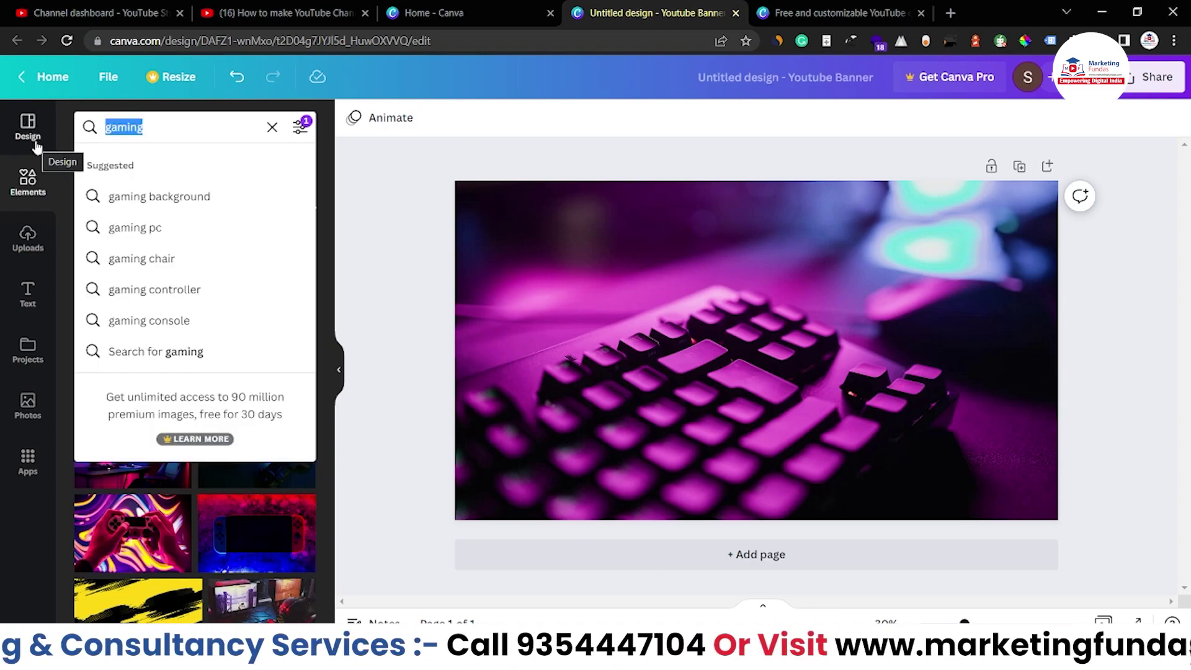
pyautogui.write('shap')
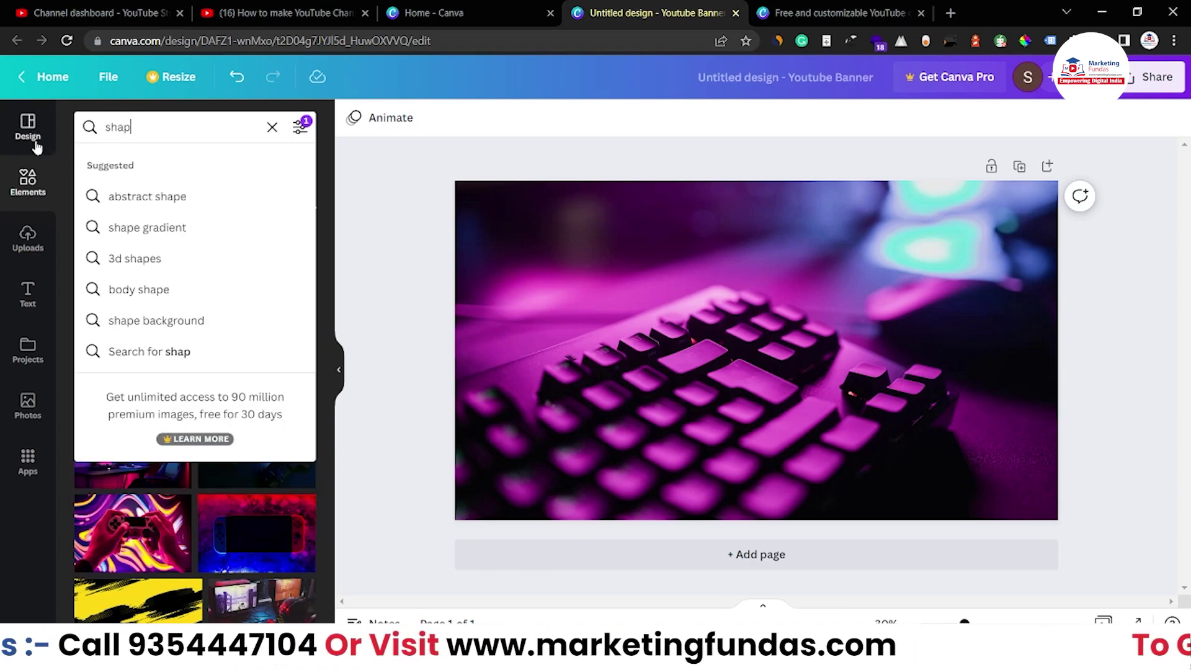
pyautogui.write('e')
pyautogui.press('Return')
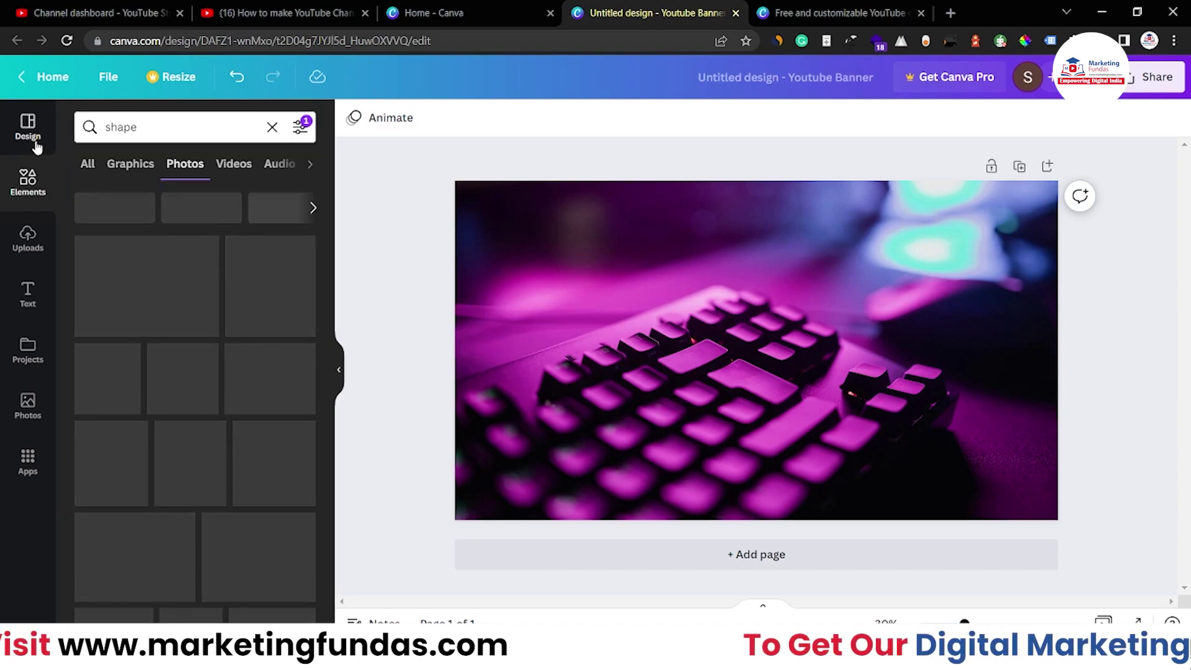
pyautogui.click(129, 164)
pyautogui.scroll(-5, 218, 340)
pyautogui.scroll(-2, 220, 341)
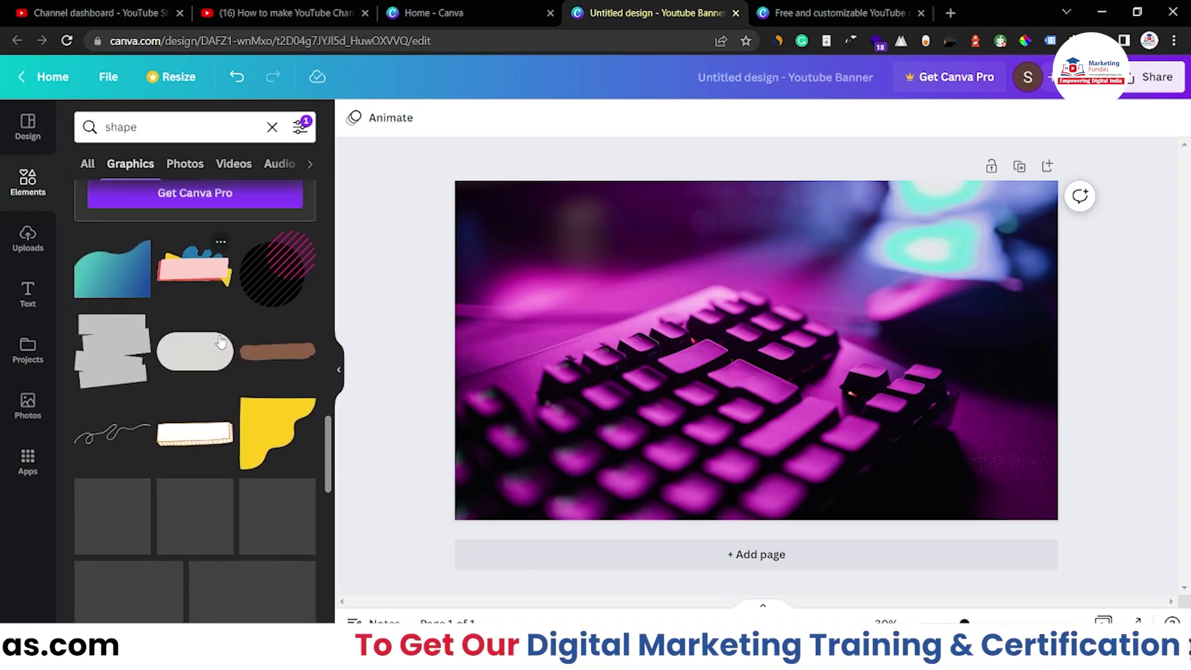
pyautogui.scroll(-3, 220, 341)
pyautogui.scroll(10, 220, 338)
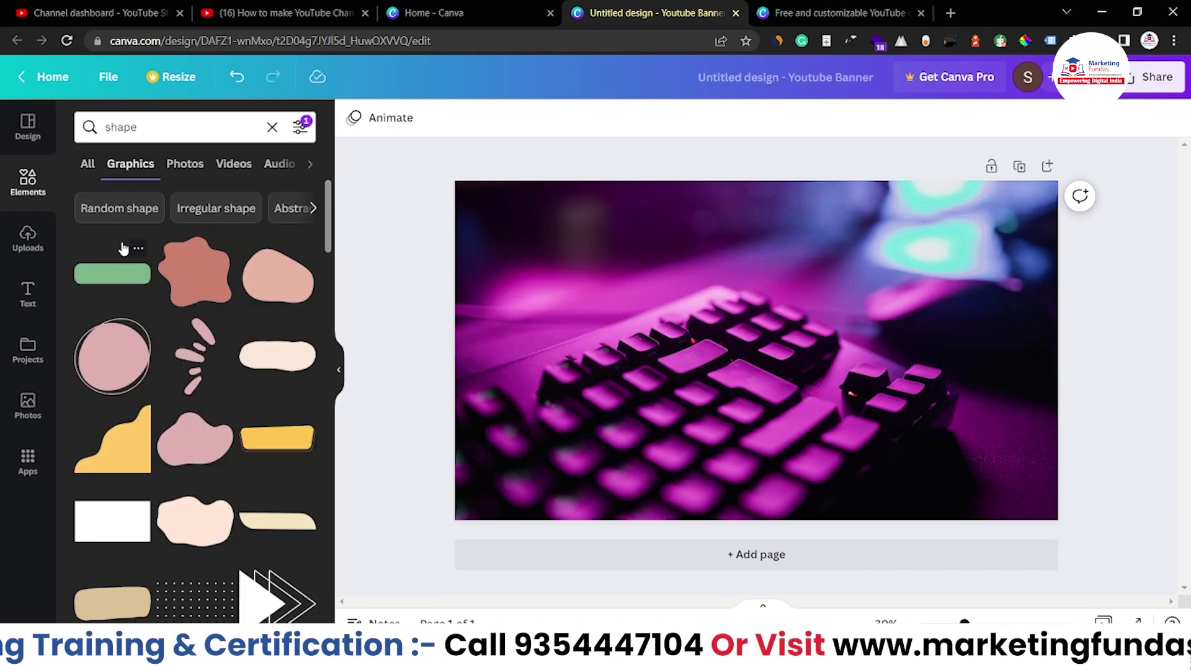
pyautogui.click(91, 166)
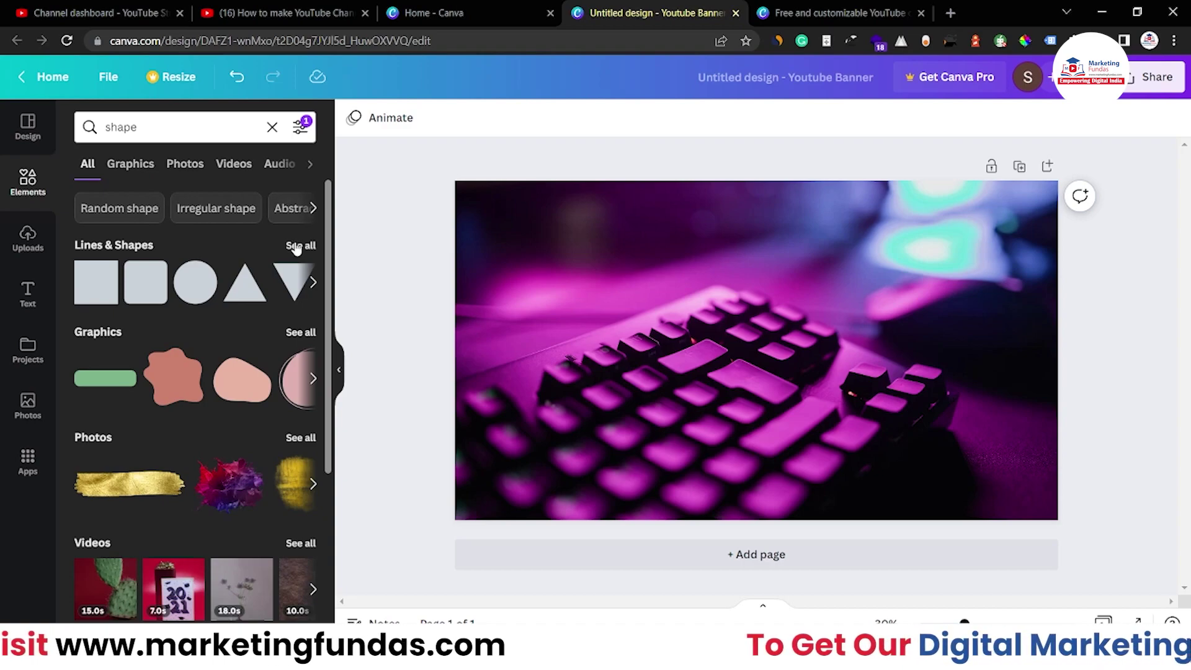
pyautogui.click(296, 247)
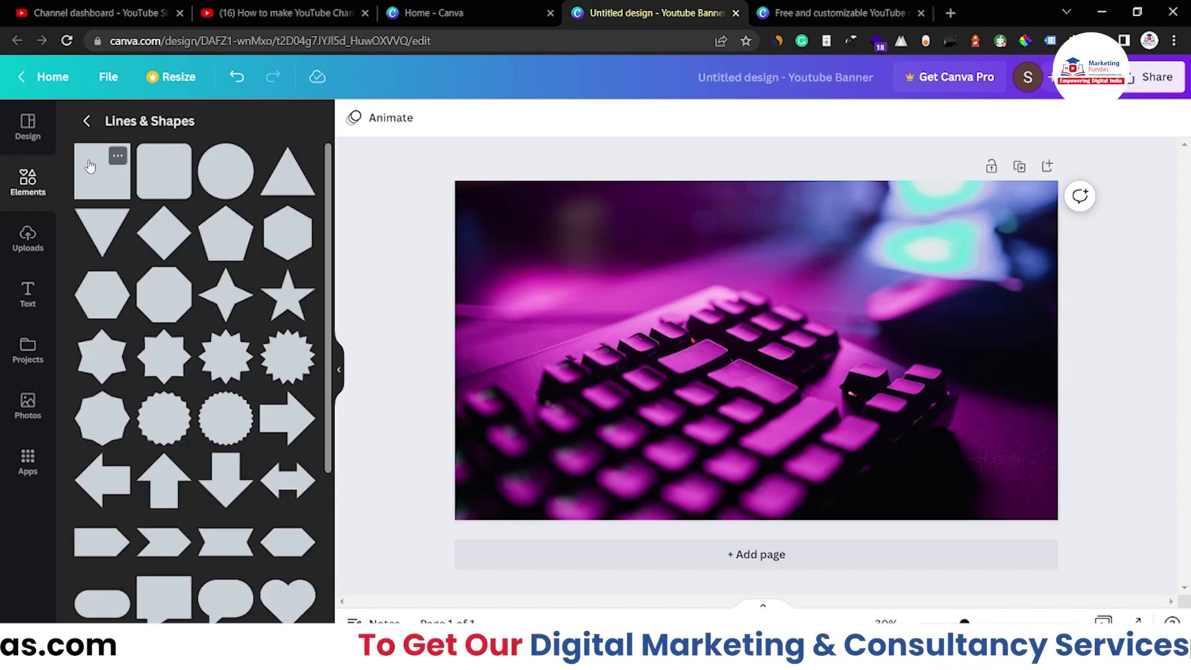
# Place a square, stretch it into a full-width band and fill it with the magenta photo colour.
pyautogui.moveTo(90, 165); pyautogui.dragTo(553, 321)
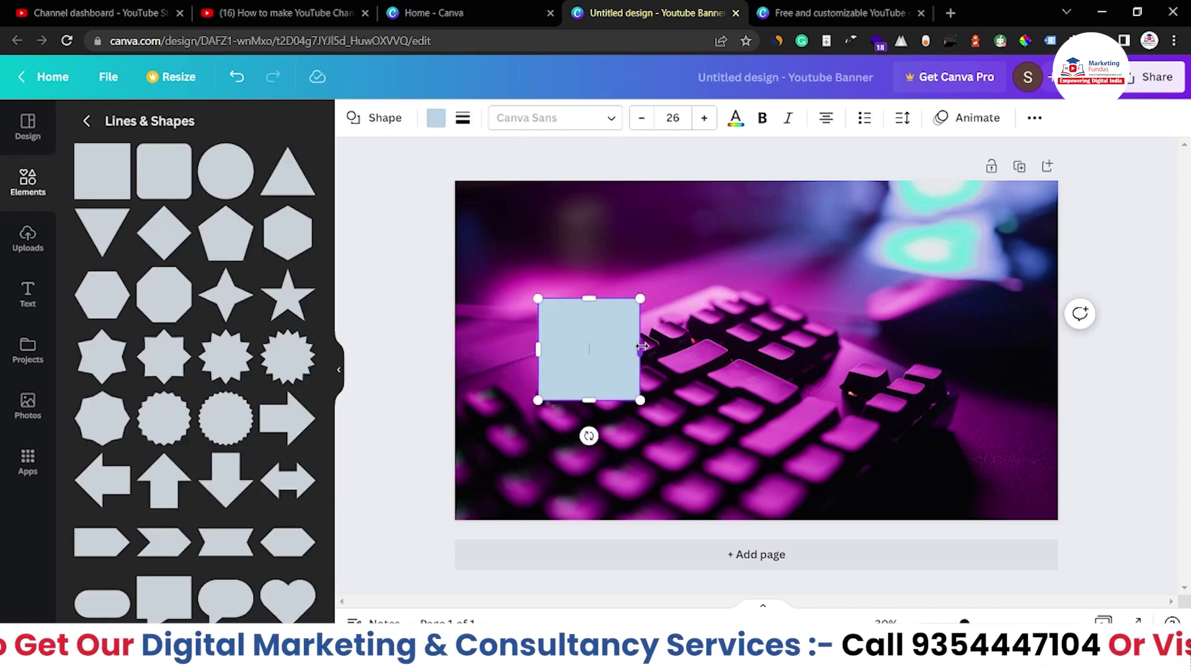
pyautogui.moveTo(642, 346); pyautogui.dragTo(1085, 341)
pyautogui.moveTo(539, 350); pyautogui.dragTo(431, 345)
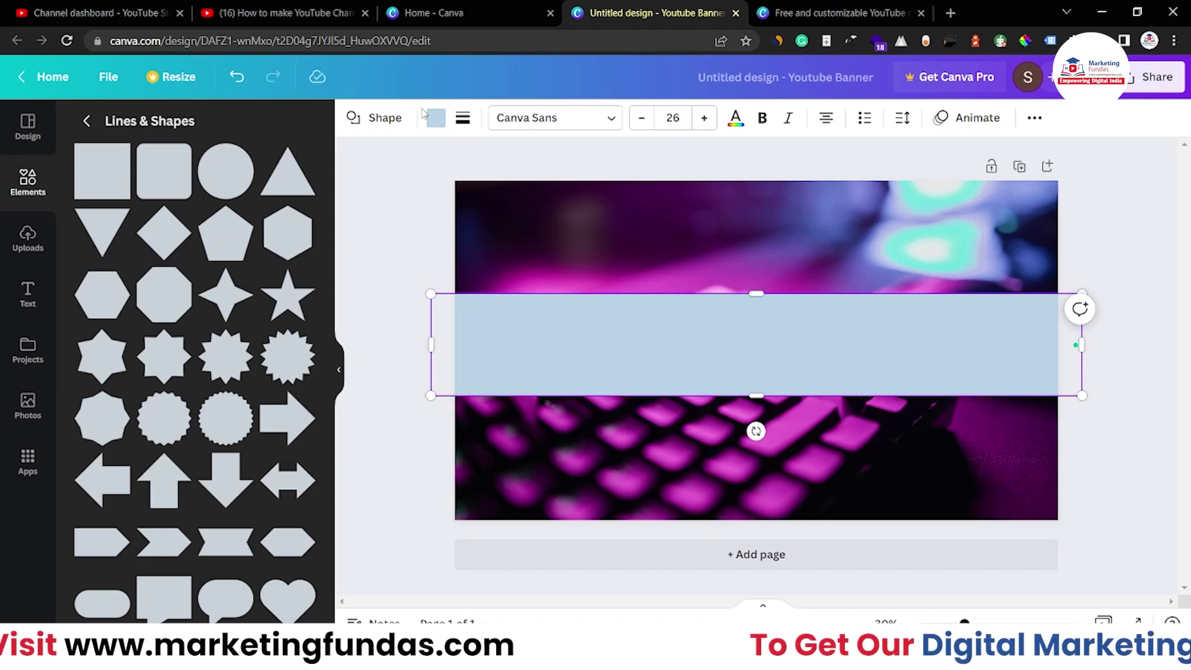
pyautogui.click(435, 117)
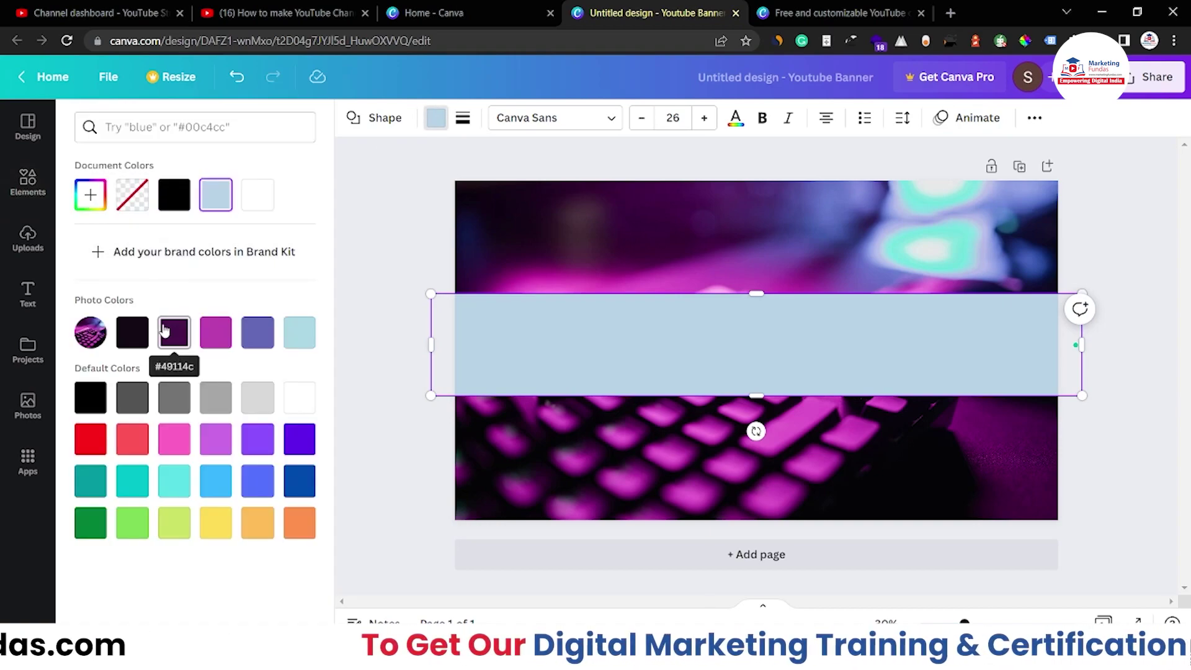
pyautogui.click(216, 332)
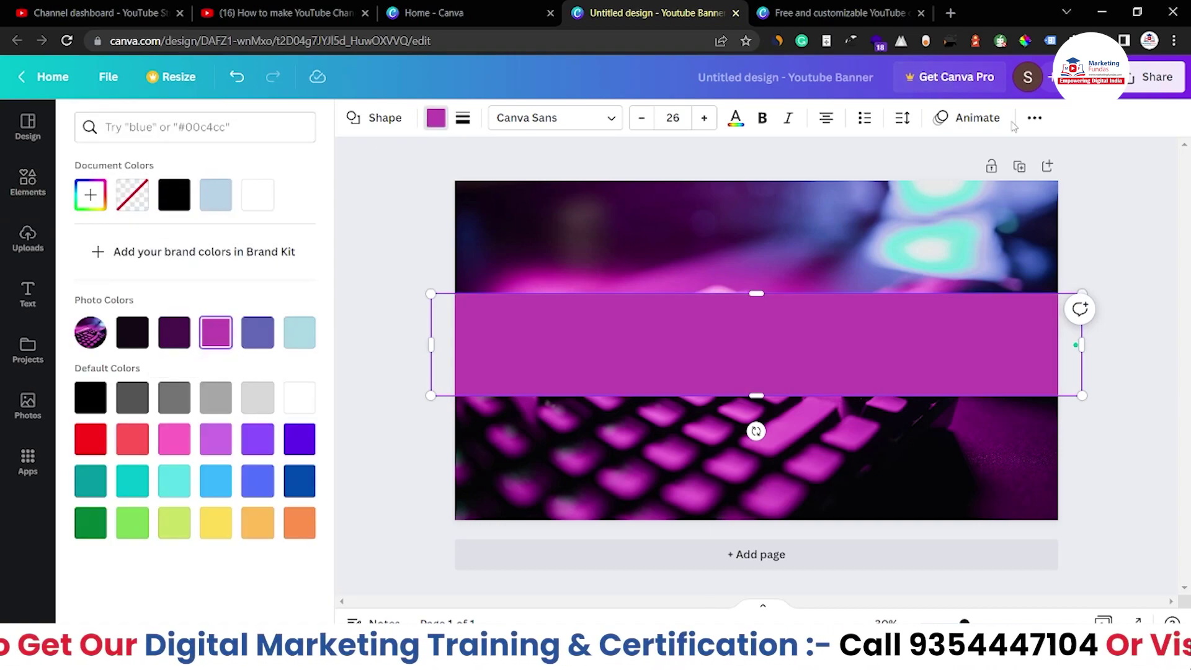
# Set the band's transparency to 73 and nudge it slightly lower.
pyautogui.click(1034, 118)
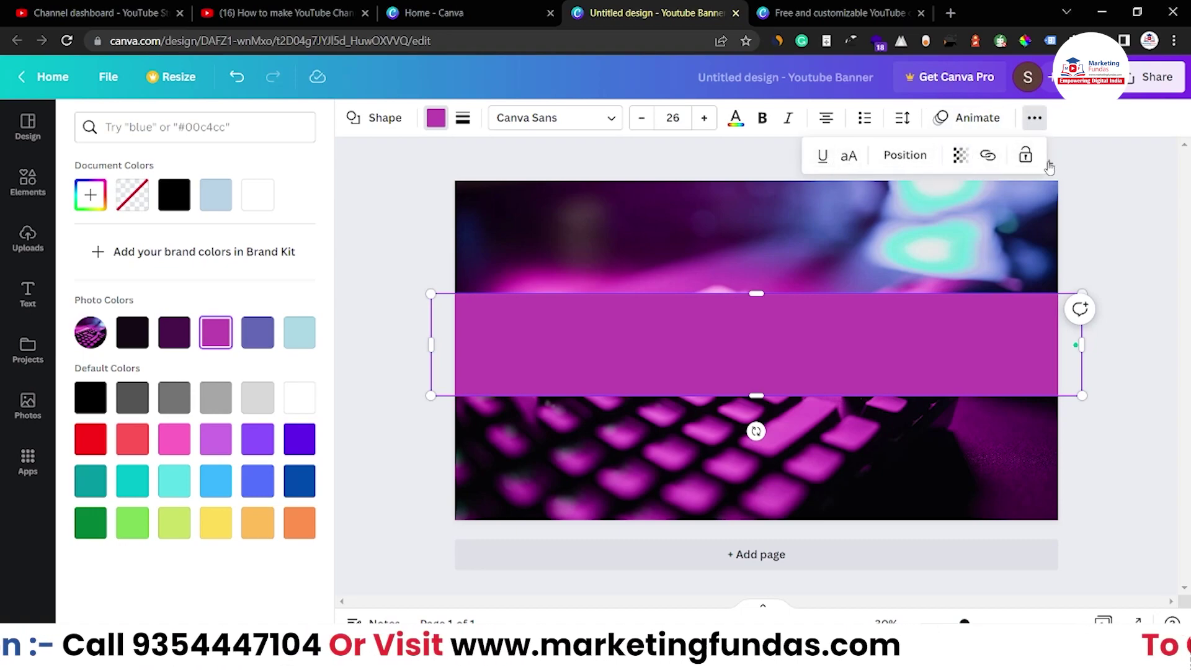
pyautogui.click(959, 156)
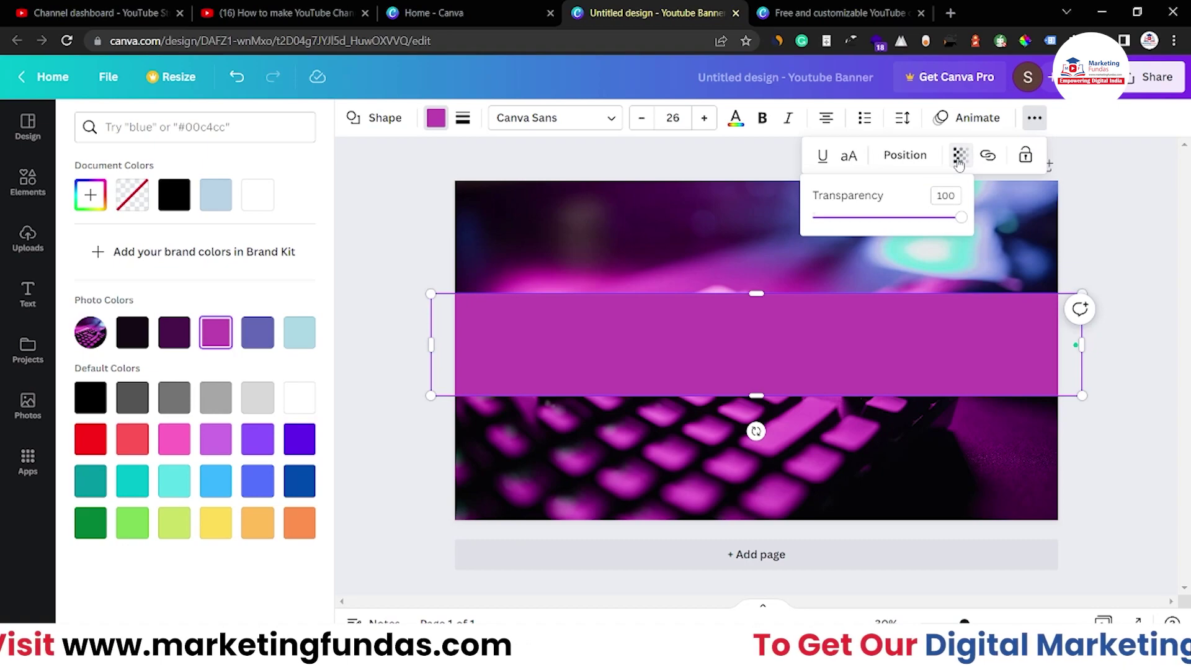
pyautogui.moveTo(961, 217); pyautogui.dragTo(896, 217)
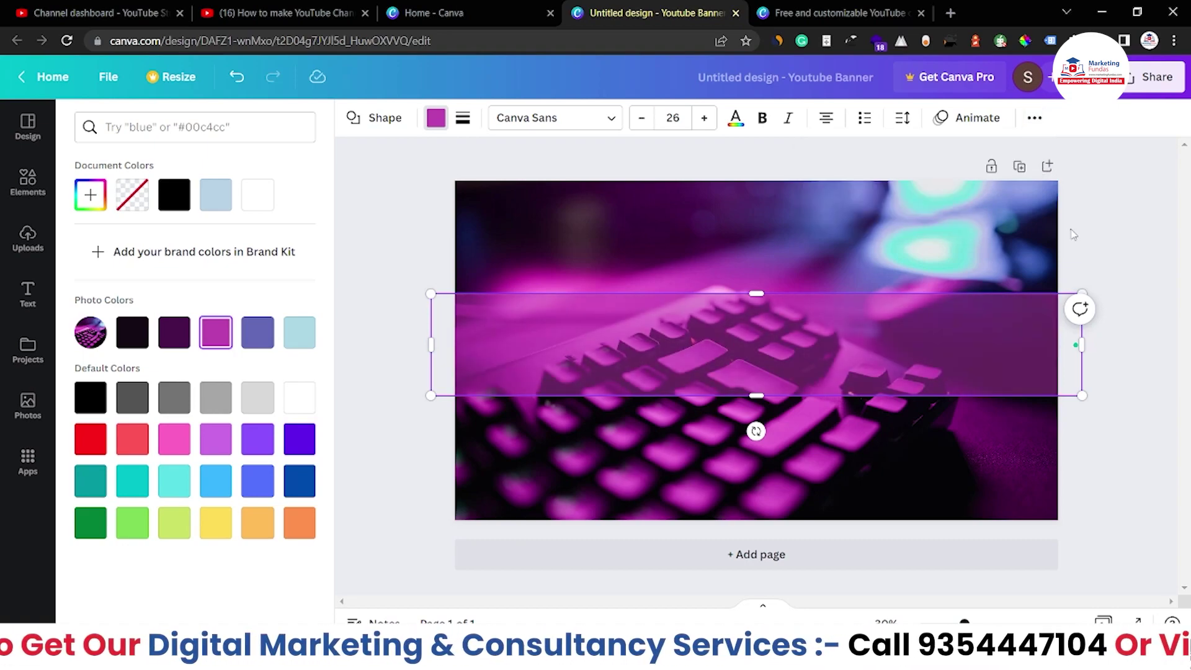
pyautogui.click(1073, 234)
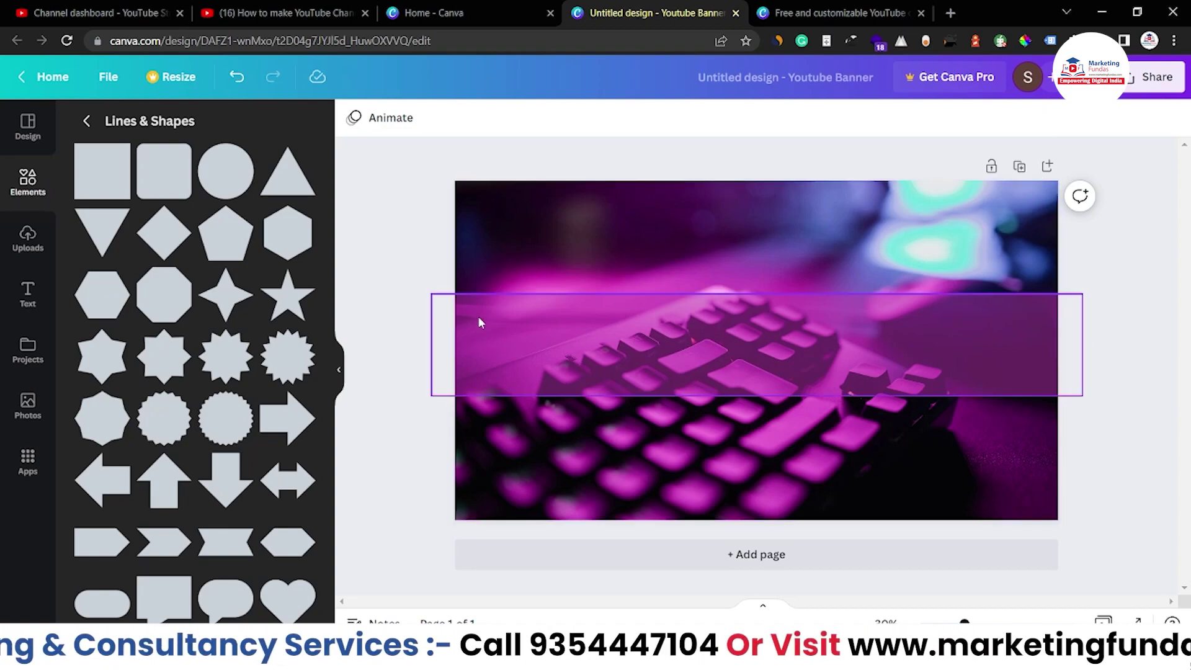
pyautogui.moveTo(636, 319); pyautogui.dragTo(633, 324)
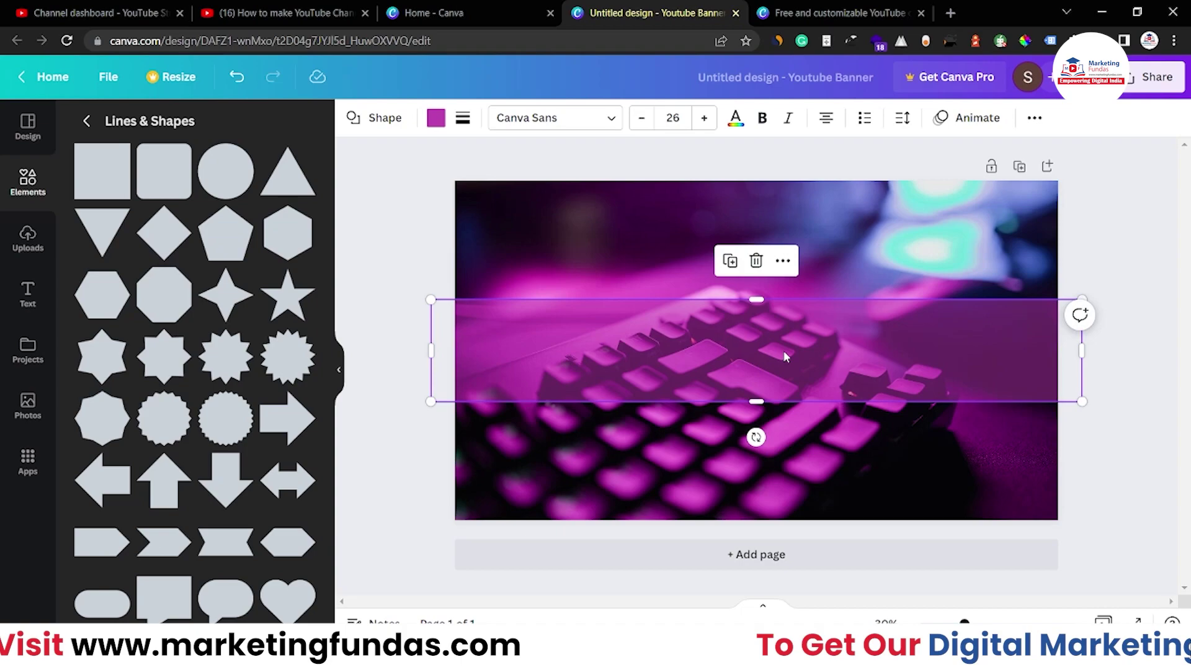
pyautogui.click(418, 383)
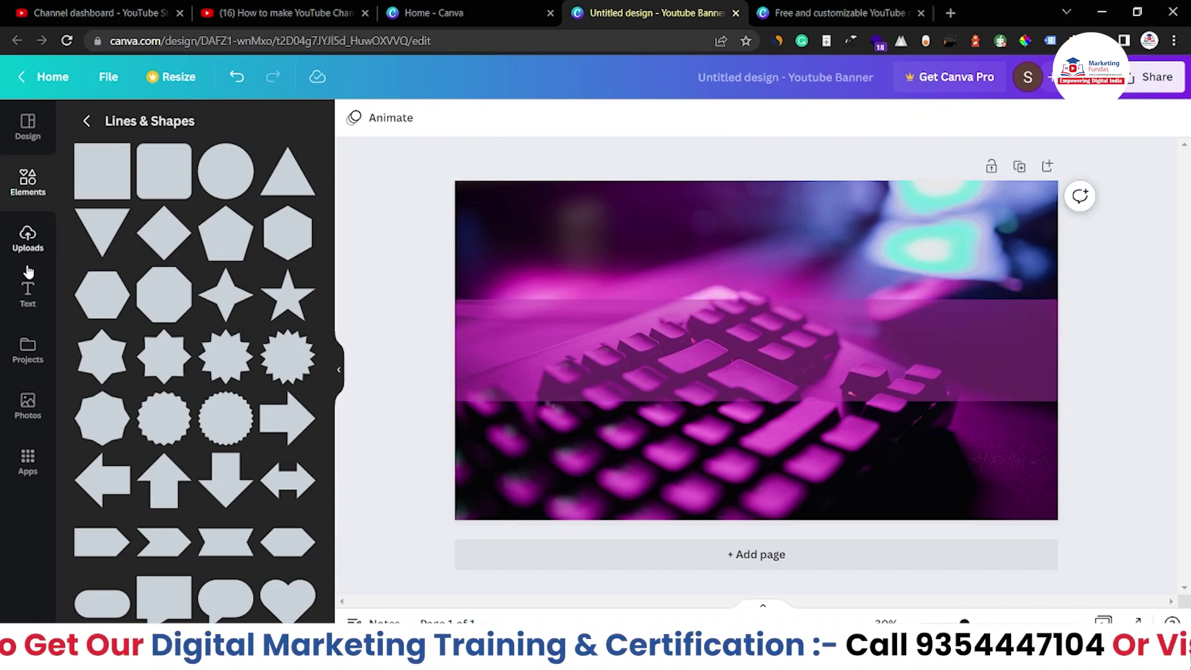
# Add the Planet Arcadia text combination to the banner.
pyautogui.click(30, 307)
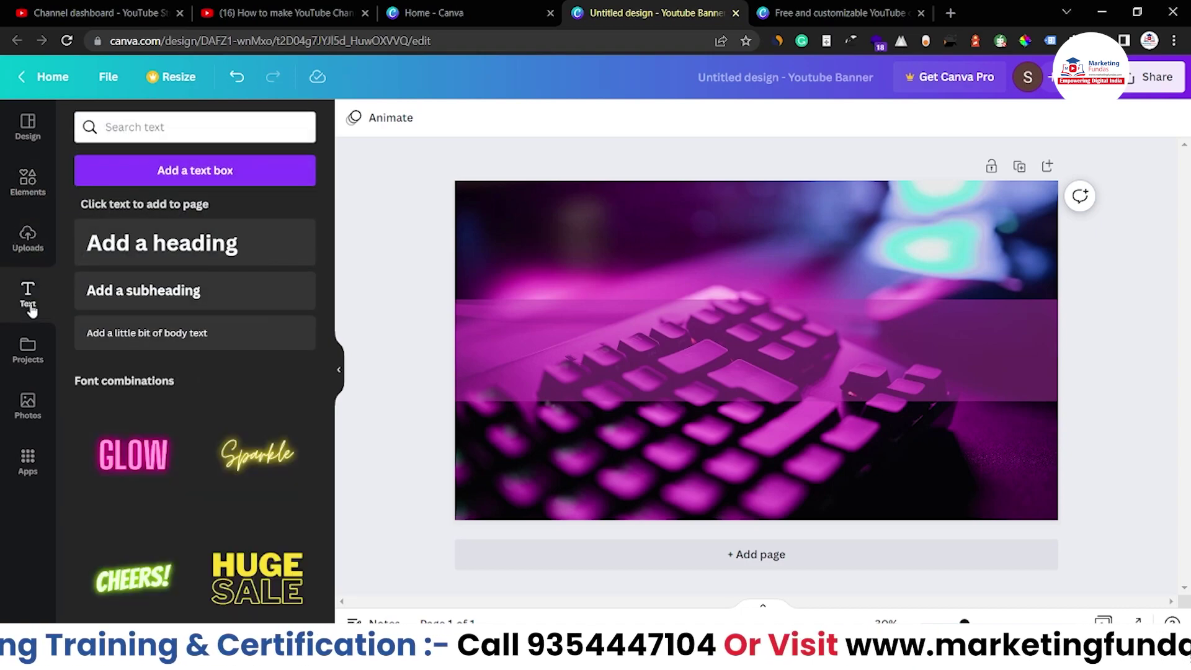
pyautogui.scroll(-5, 164, 407)
pyautogui.scroll(-15, 164, 409)
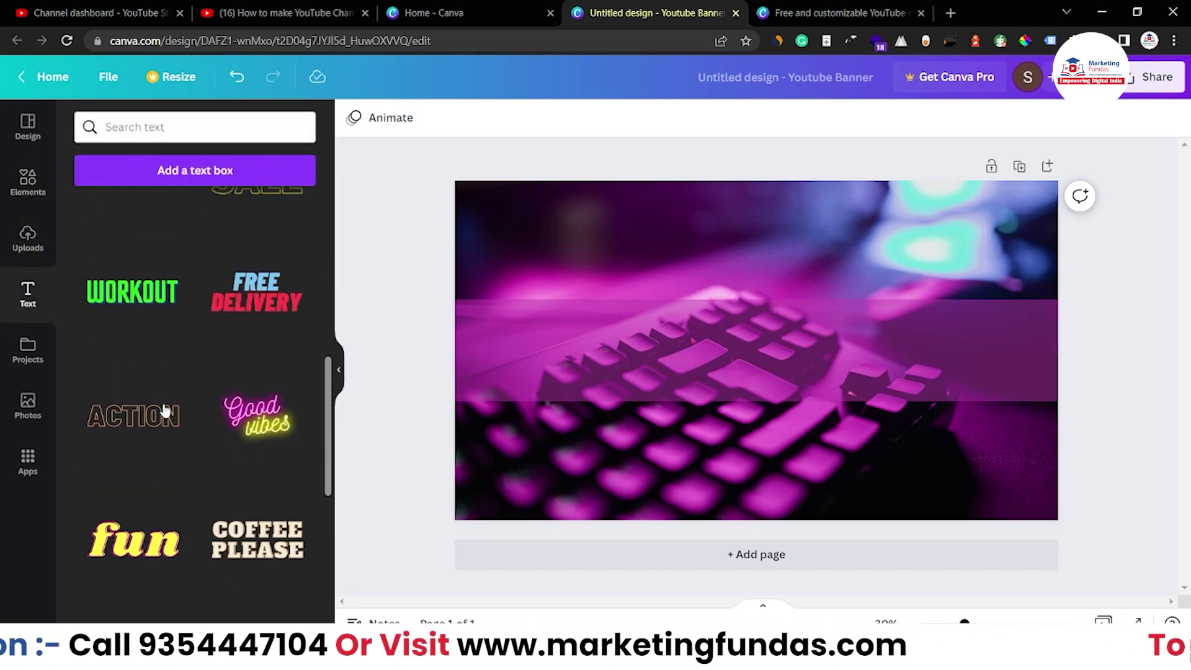
pyautogui.scroll(-1, 164, 411)
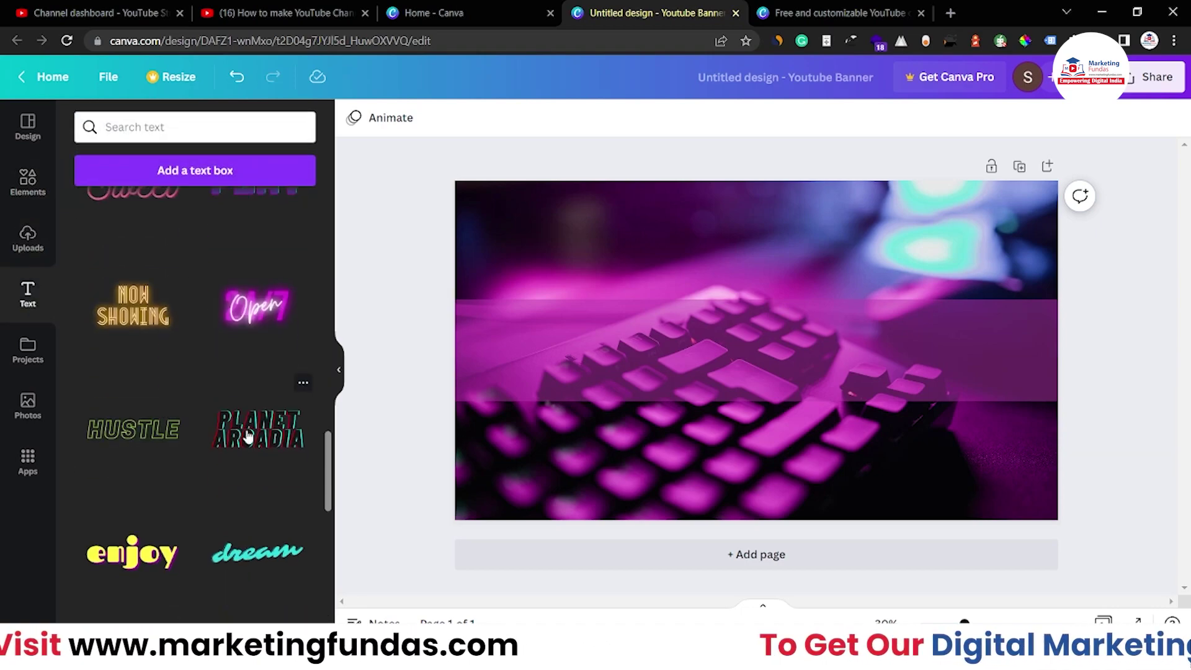
pyautogui.moveTo(248, 436); pyautogui.dragTo(799, 408)
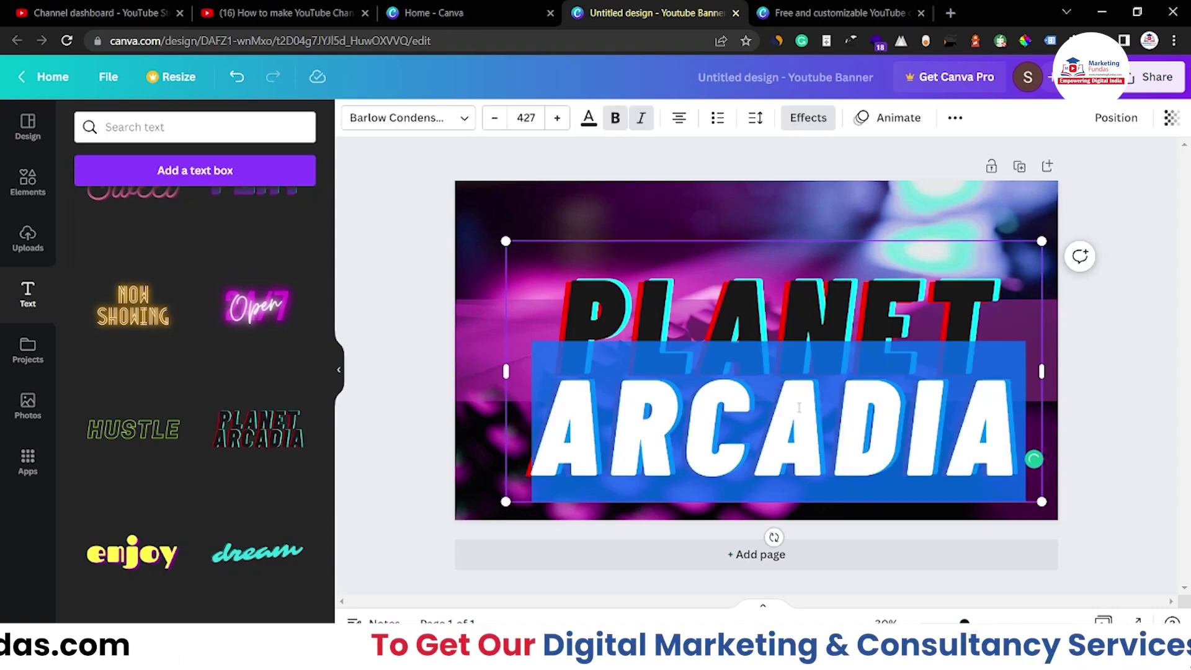
# Retype the two title lines as BEAST and GAMING.
pyautogui.doubleClick(583, 310)
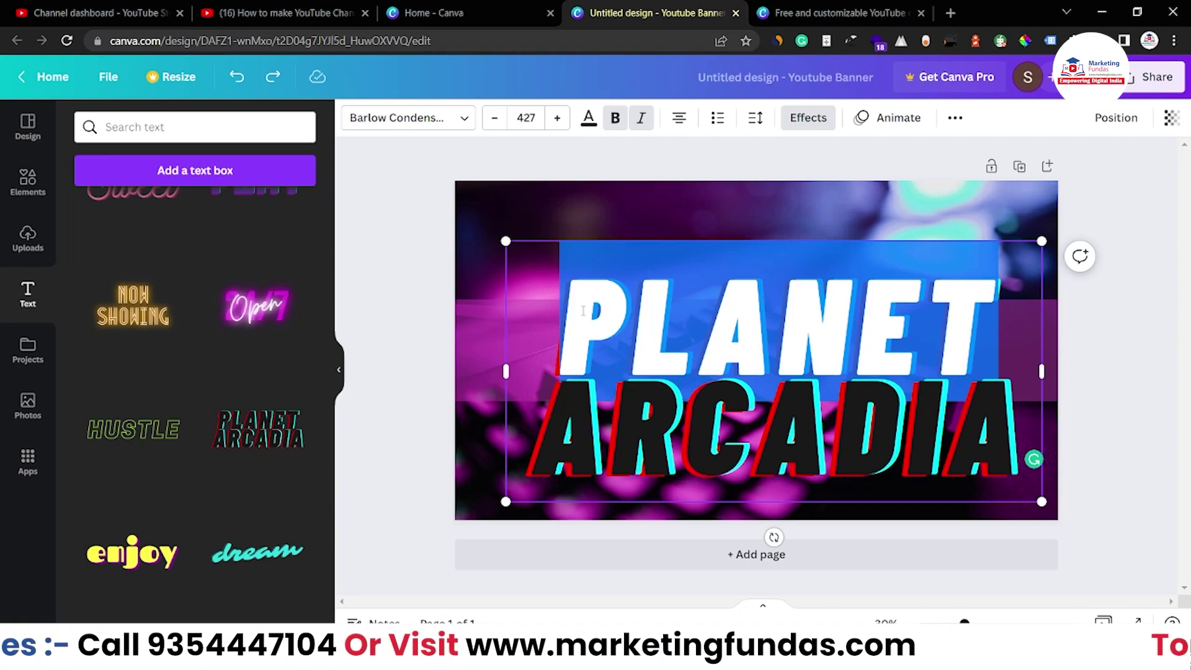
pyautogui.write('BEA')
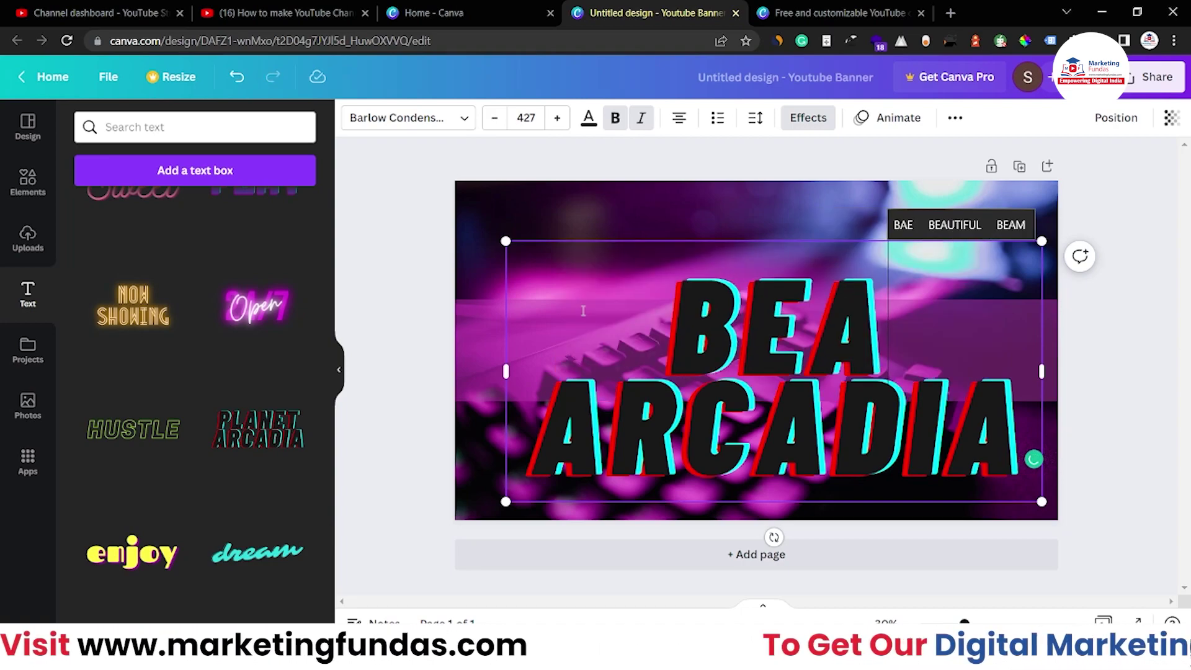
pyautogui.write('ST')
pyautogui.doubleClick(738, 420)
pyautogui.write('GAM')
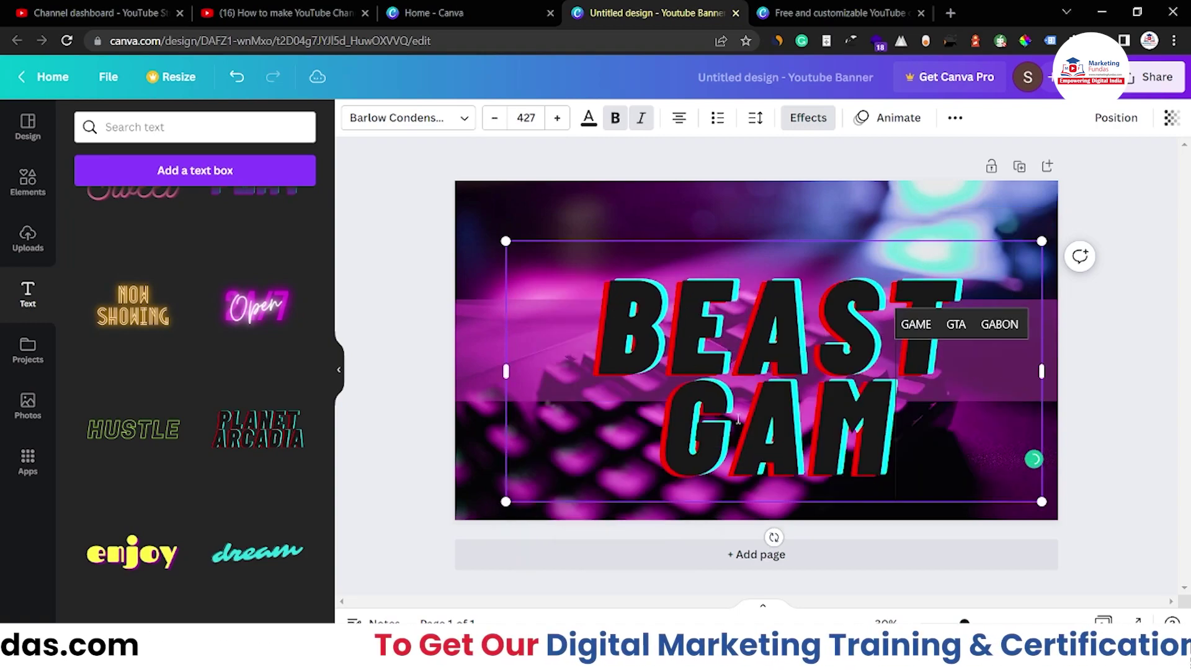
pyautogui.write('ING')
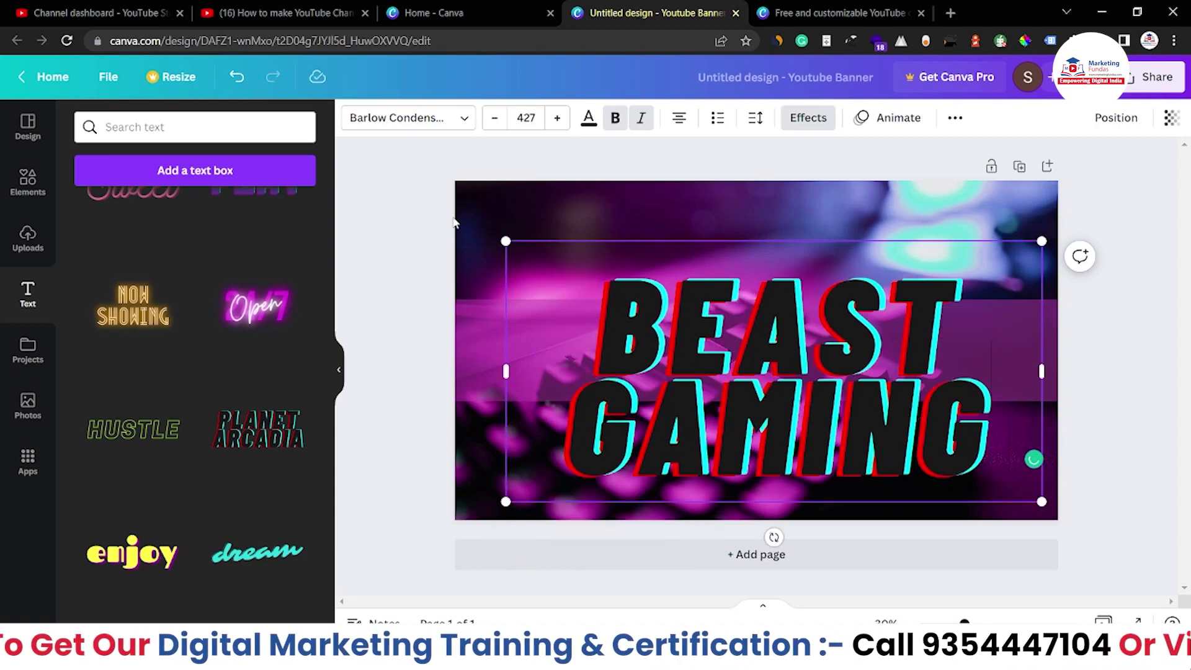
# Shrink the BEAST GAMING title and centre it on the magenta band.
pyautogui.moveTo(505, 240); pyautogui.dragTo(824, 396)
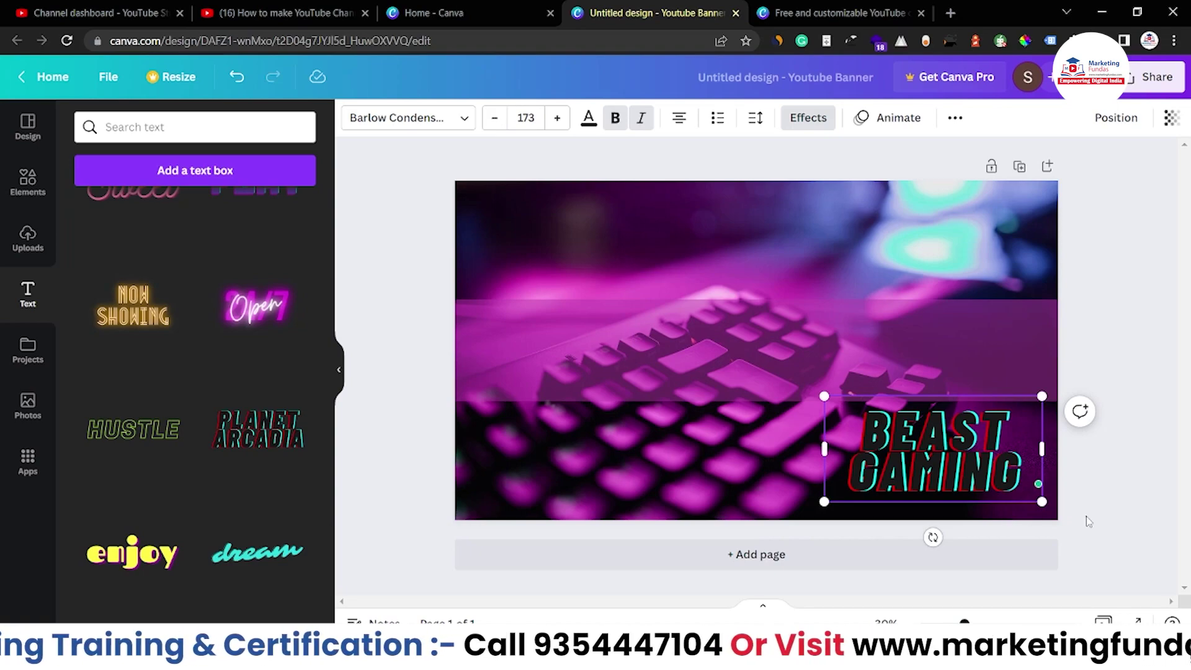
pyautogui.moveTo(963, 475); pyautogui.dragTo(787, 374)
pyautogui.moveTo(715, 335); pyautogui.dragTo(656, 338)
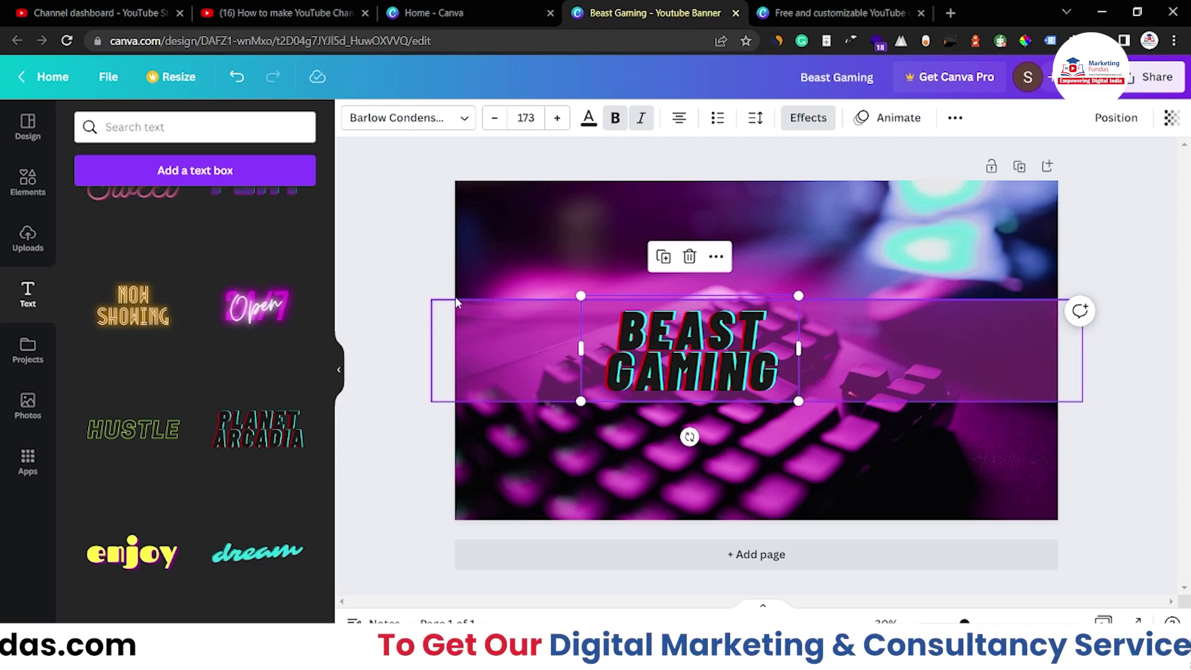
pyautogui.click(427, 304)
pyautogui.moveTo(697, 317); pyautogui.dragTo(697, 321)
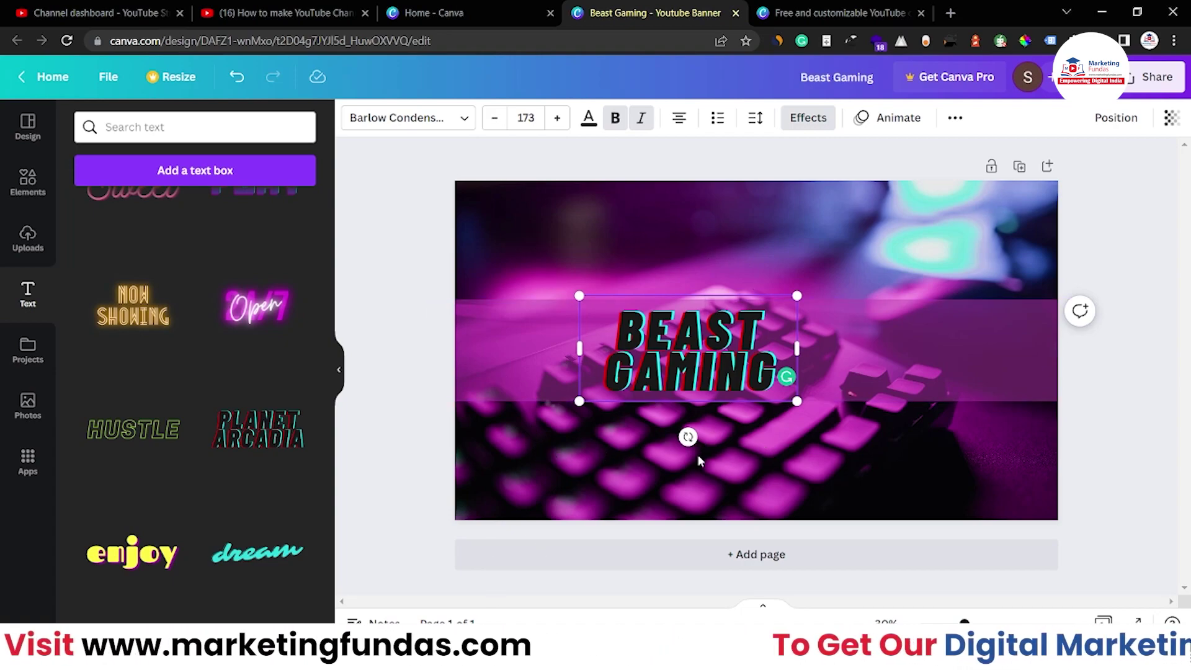
pyautogui.click(28, 182)
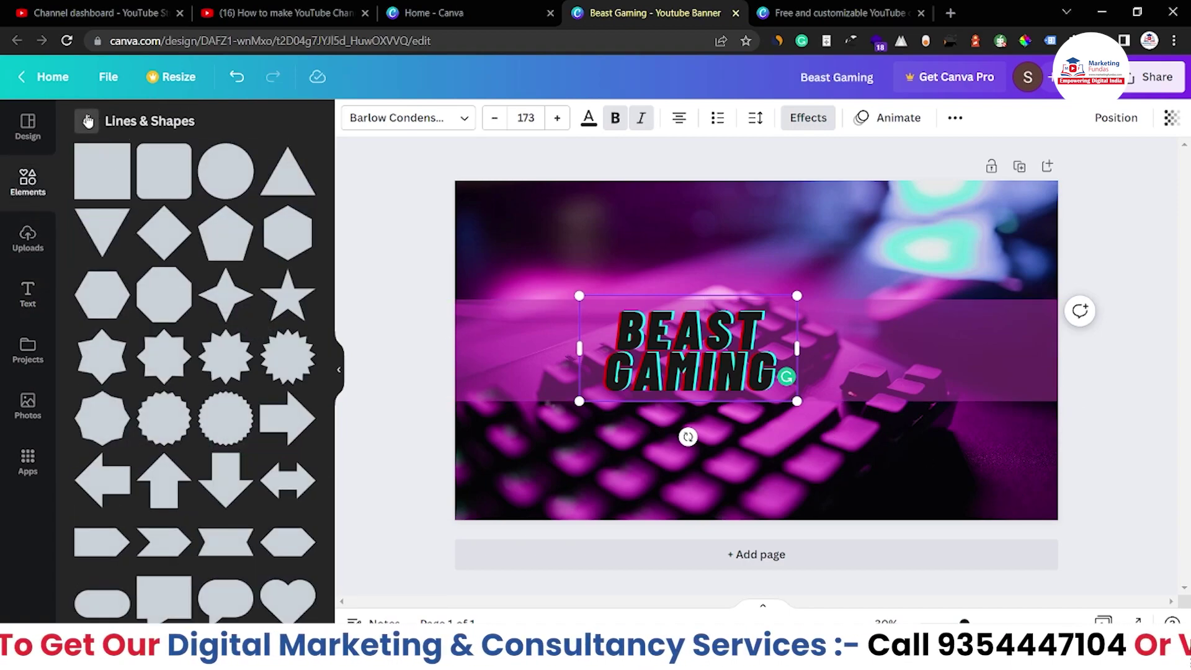
# Search the elements library for 'beast' and show all graphic results.
pyautogui.click(87, 120)
pyautogui.click(152, 129)
pyautogui.write('beast')
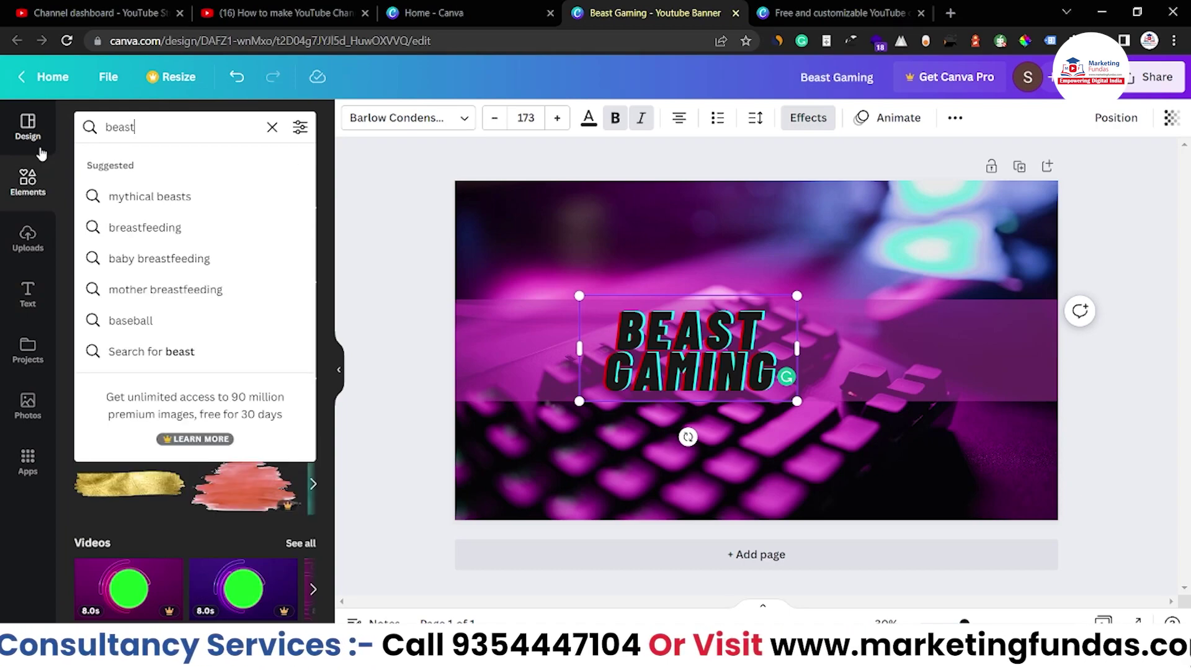
pyautogui.press('Return')
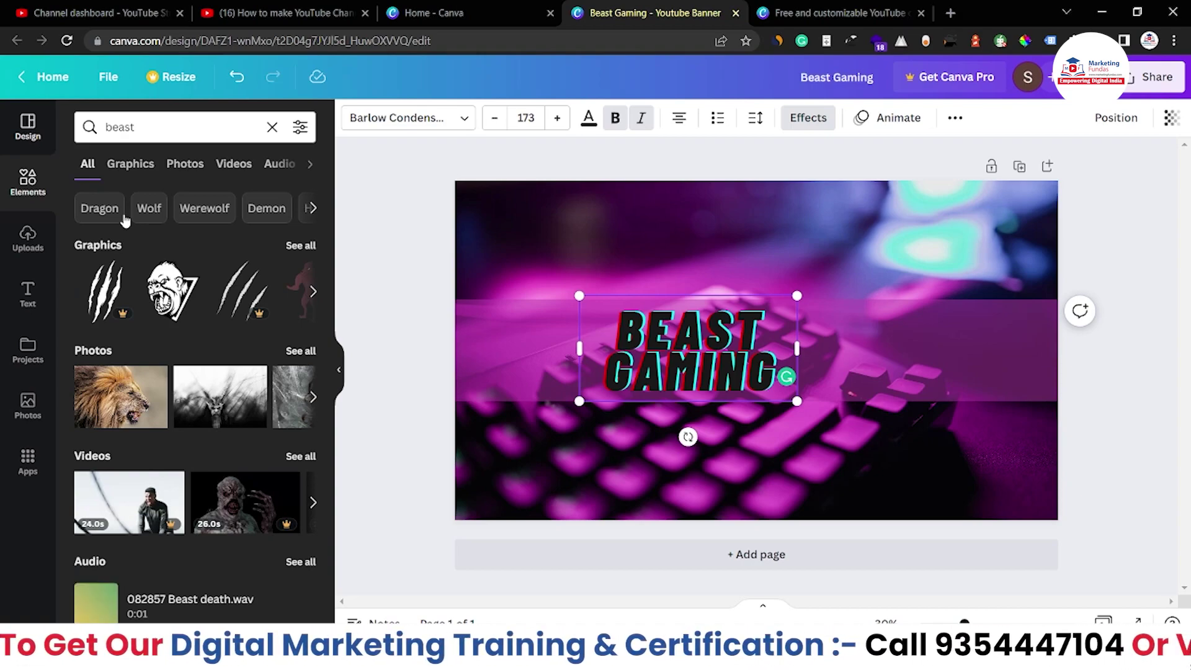
pyautogui.click(295, 245)
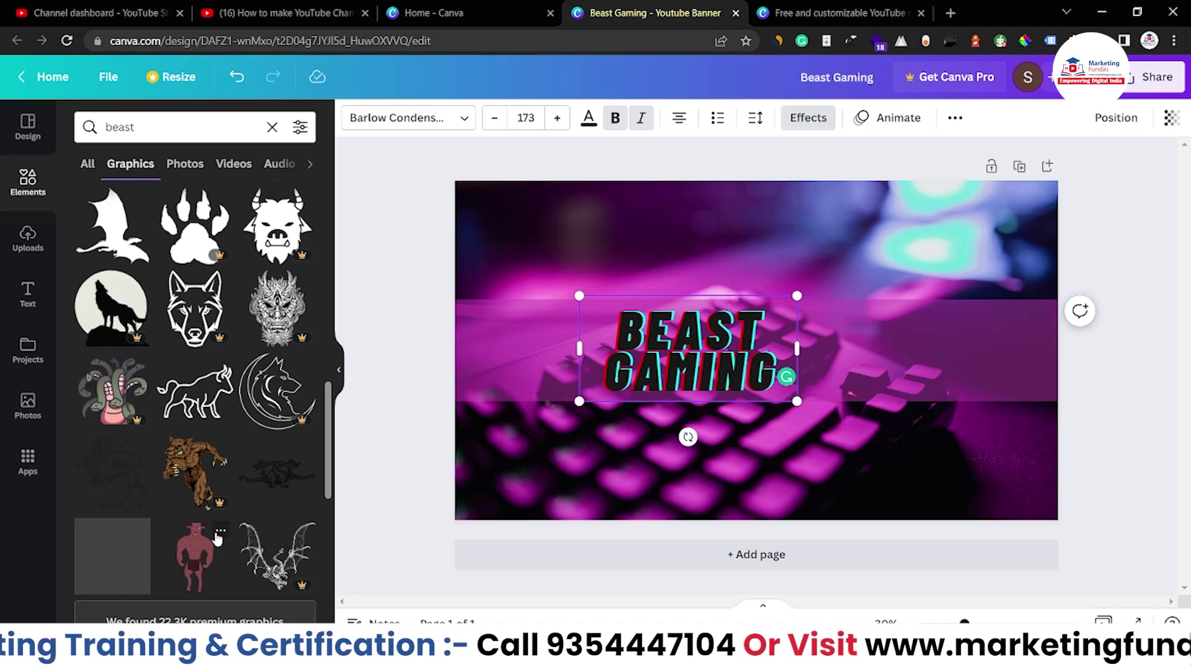
# Place the wolf-head graphic just right of the title and shrink it.
pyautogui.scroll(-5, 205, 434)
pyautogui.scroll(-10, 192, 402)
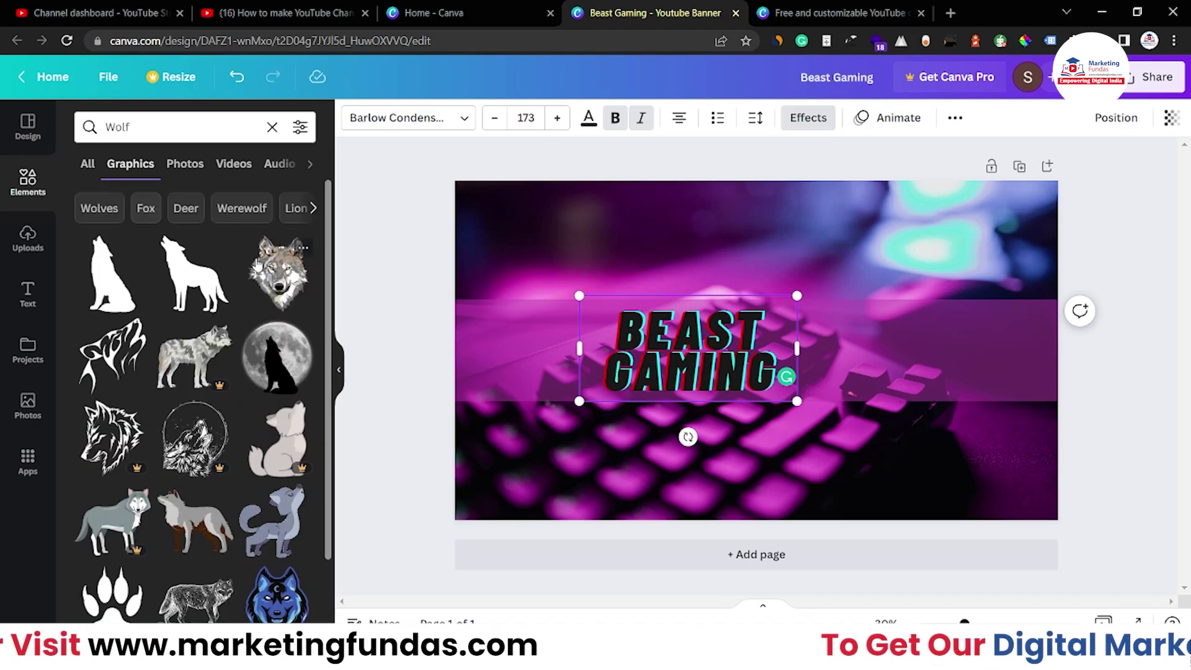
pyautogui.moveTo(278, 273); pyautogui.dragTo(857, 366)
pyautogui.moveTo(901, 416); pyautogui.dragTo(857, 371)
# Nudge the wolf head toward the title and enlarge it slightly.
pyautogui.moveTo(695, 373); pyautogui.dragTo(704, 372)
pyautogui.click(834, 347)
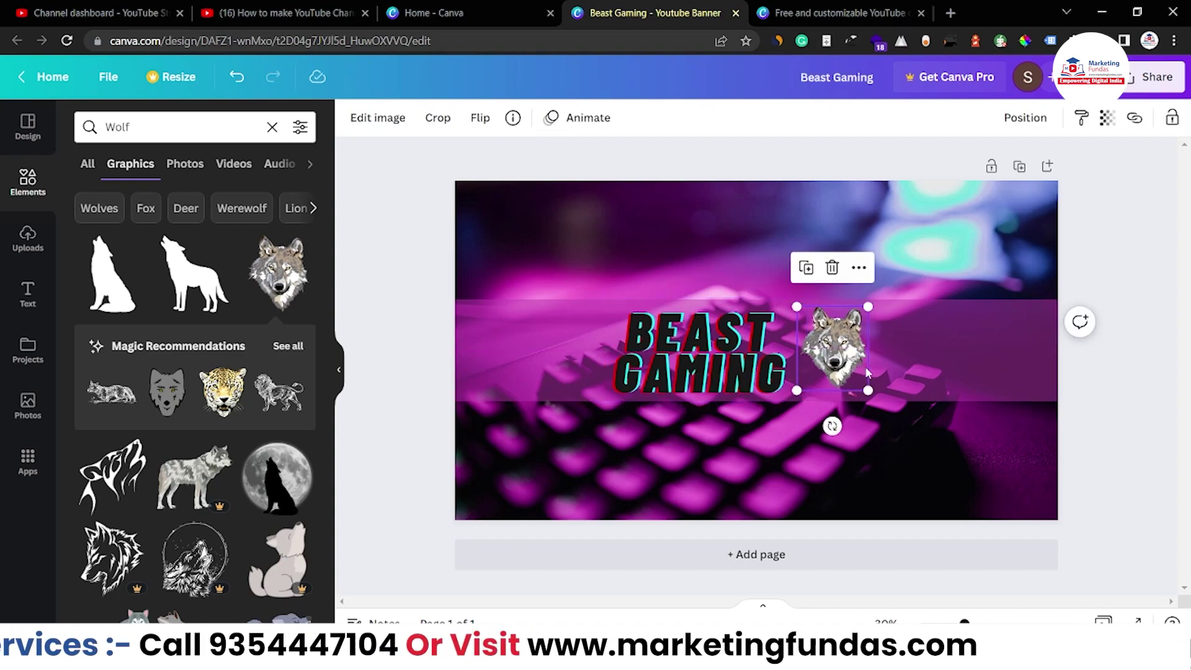
pyautogui.moveTo(800, 391); pyautogui.dragTo(790, 398)
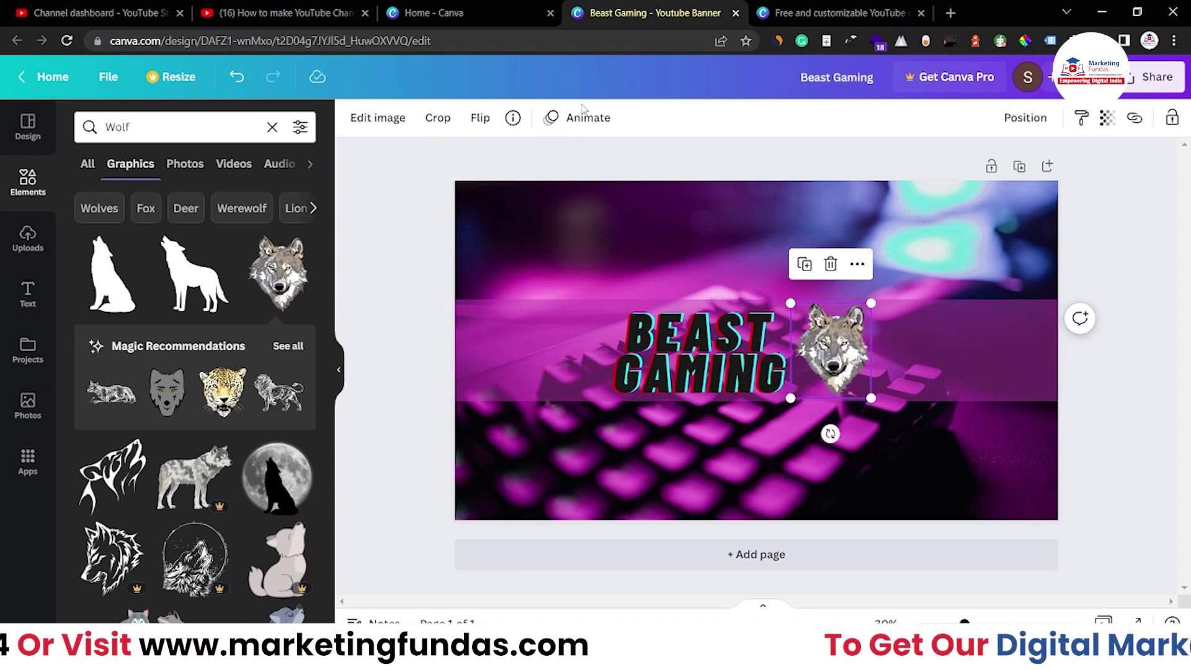
# Browse image effects such as BadTV on the wolf without keeping one.
pyautogui.click(373, 121)
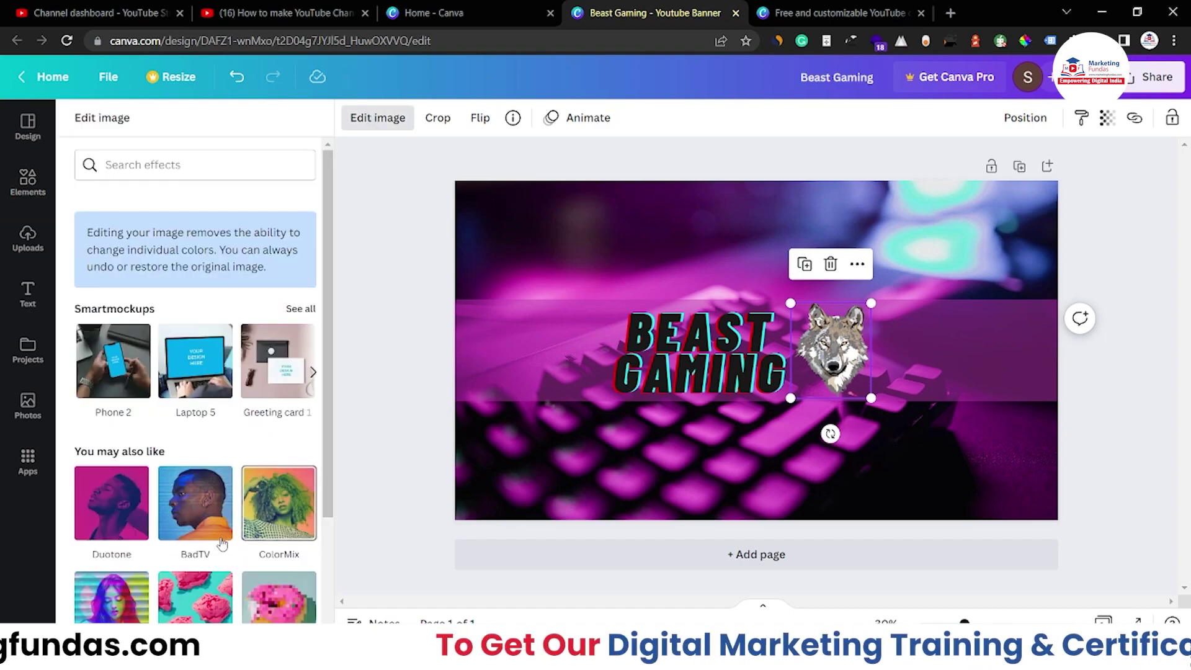
pyautogui.scroll(-3, 101, 461)
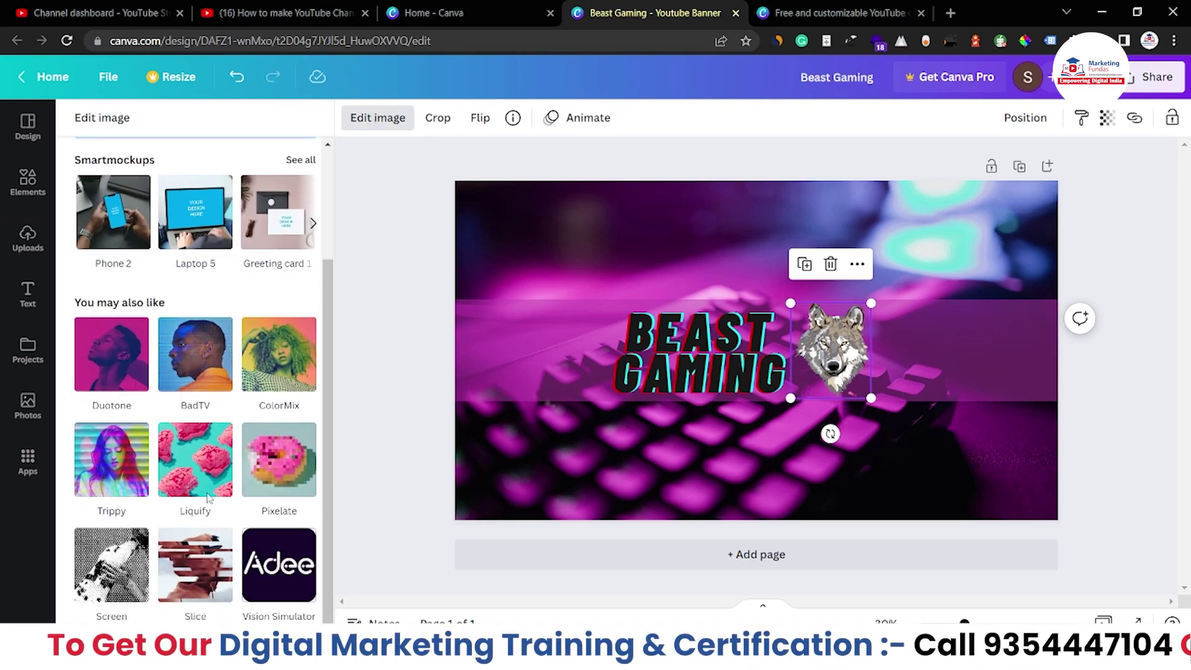
pyautogui.click(213, 380)
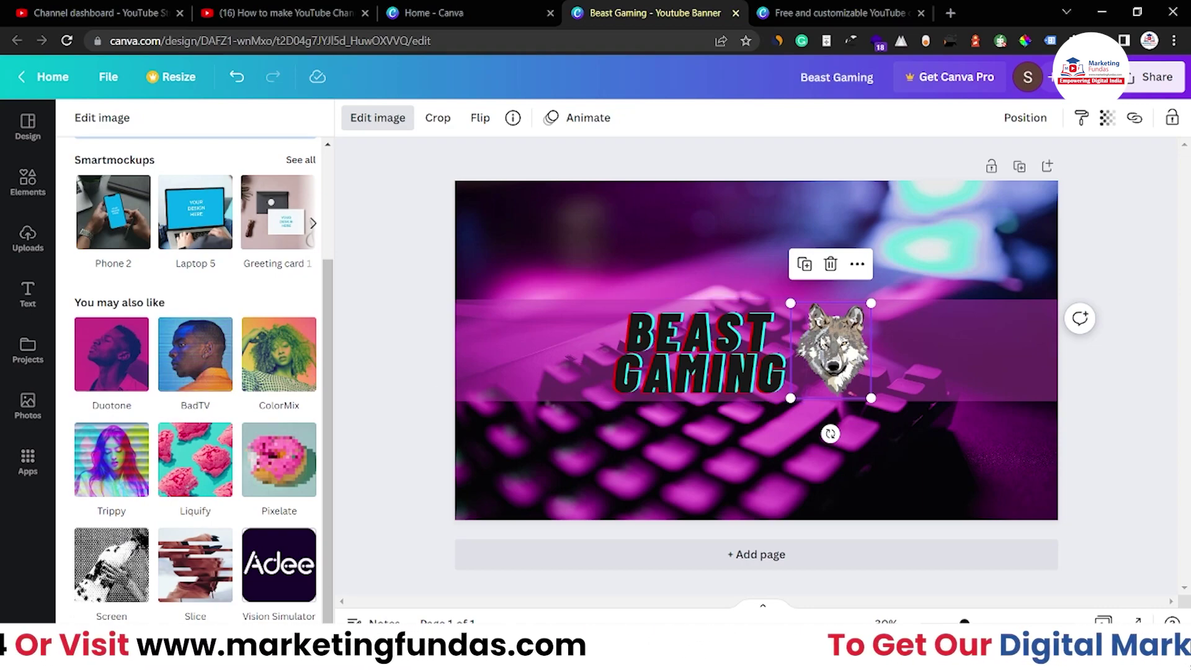
pyautogui.scroll(3, 321, 377)
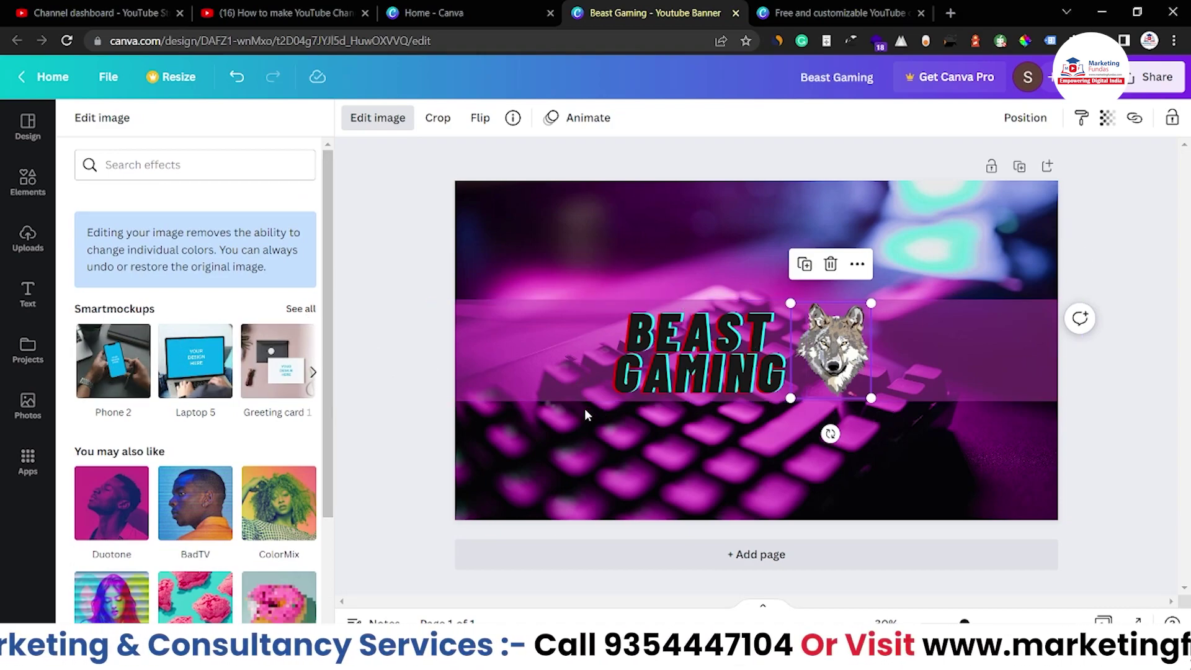
# Enlarge the wolf-head graphic a little more.
pyautogui.click(715, 362)
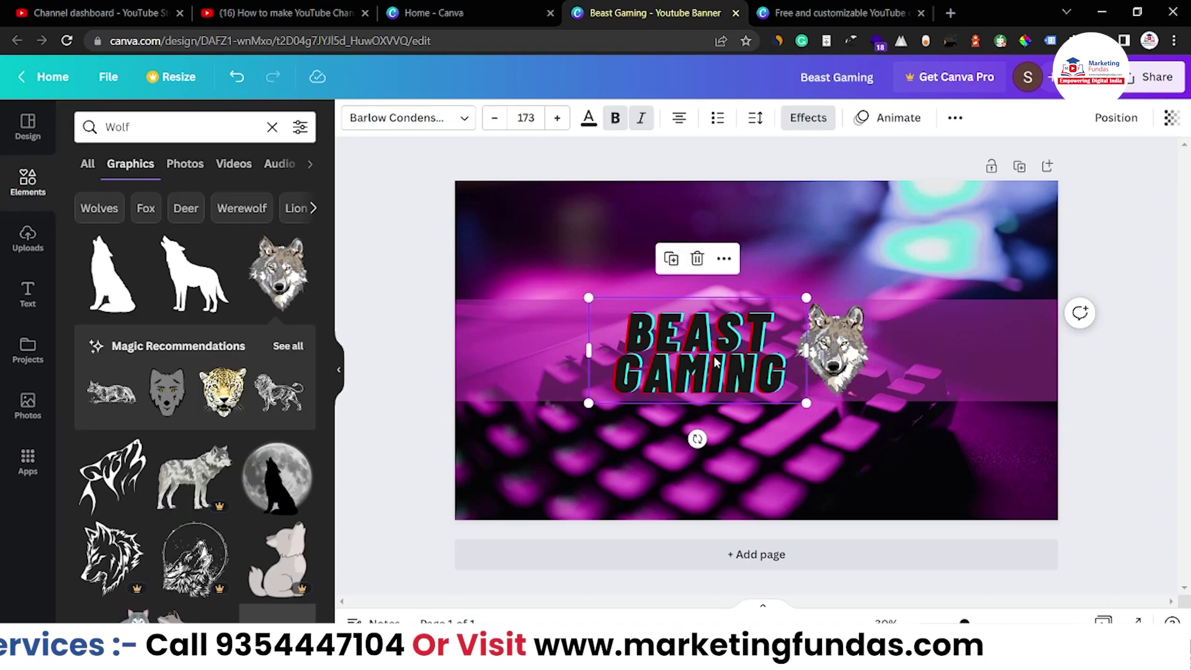
pyautogui.click(449, 296)
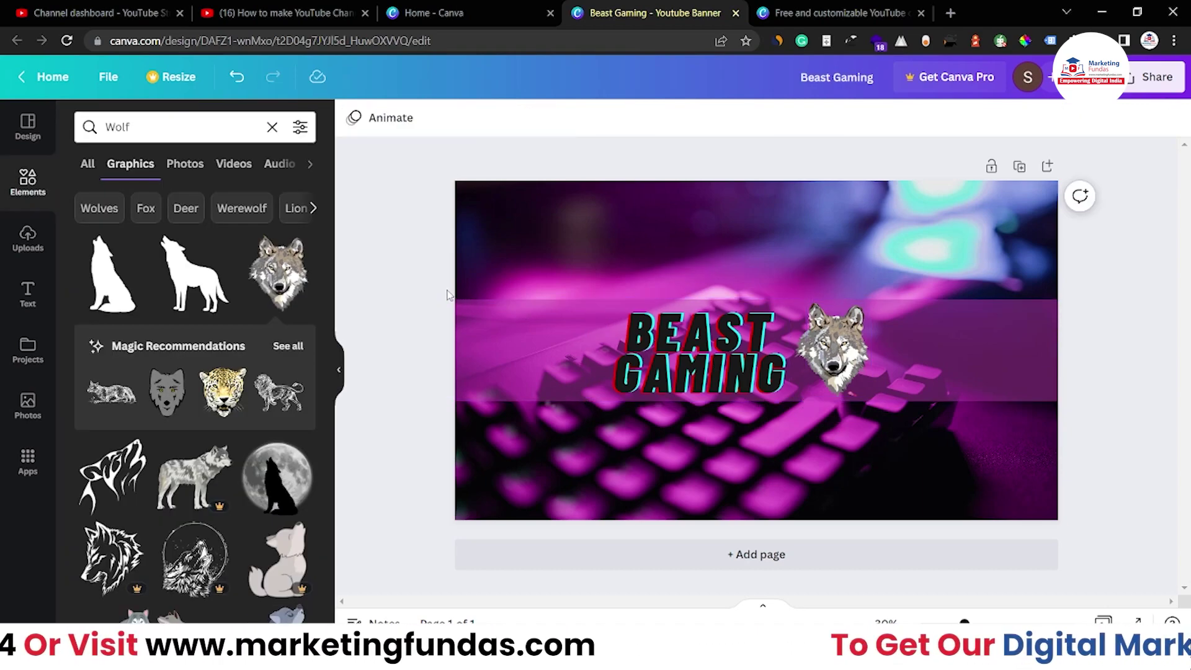
pyautogui.click(834, 353)
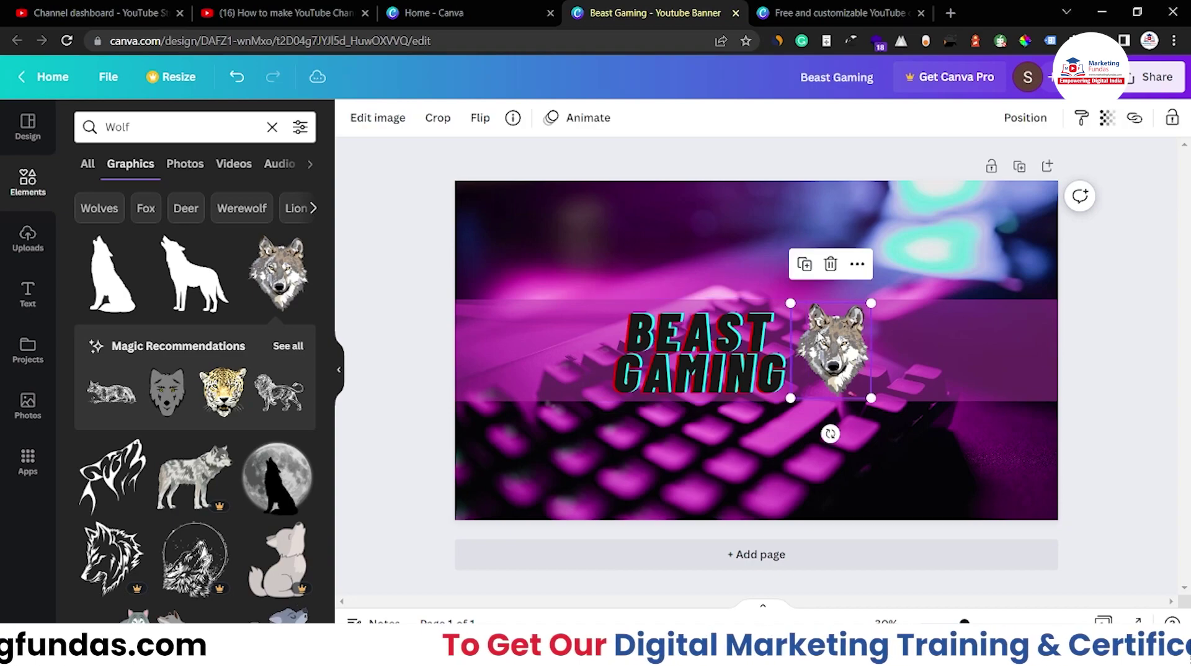
pyautogui.moveTo(868, 399)
pyautogui.mouseDown()
pyautogui.moveTo(880, 408)
pyautogui.moveTo(867, 384)
pyautogui.mouseUp()
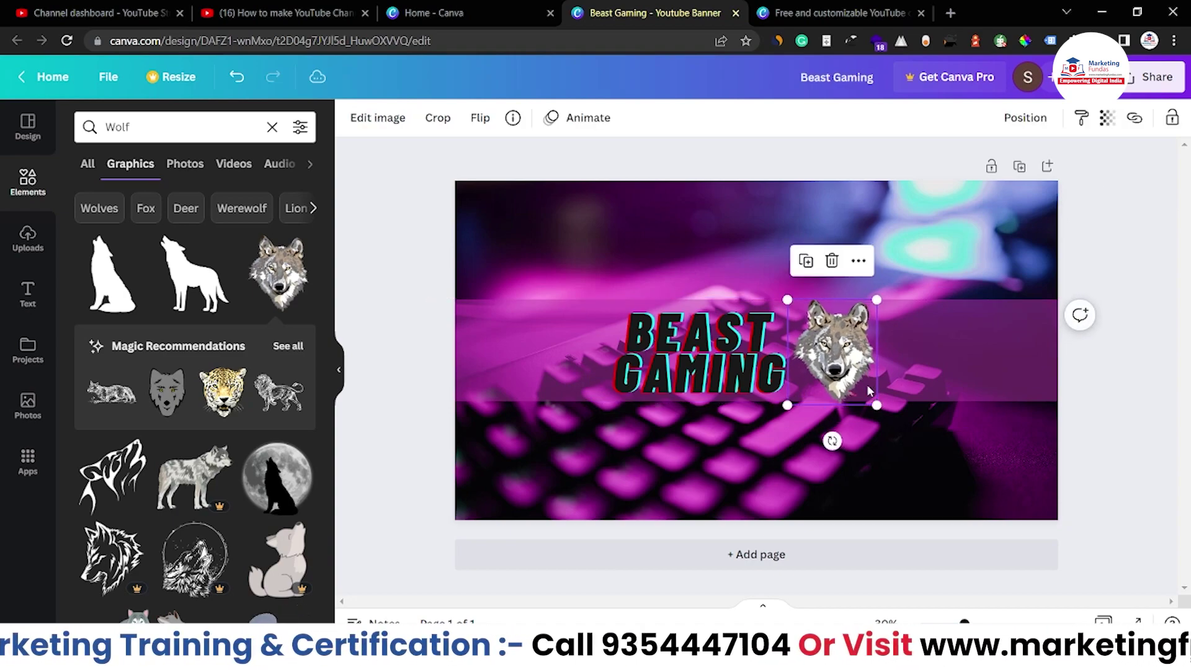
pyautogui.click(1118, 406)
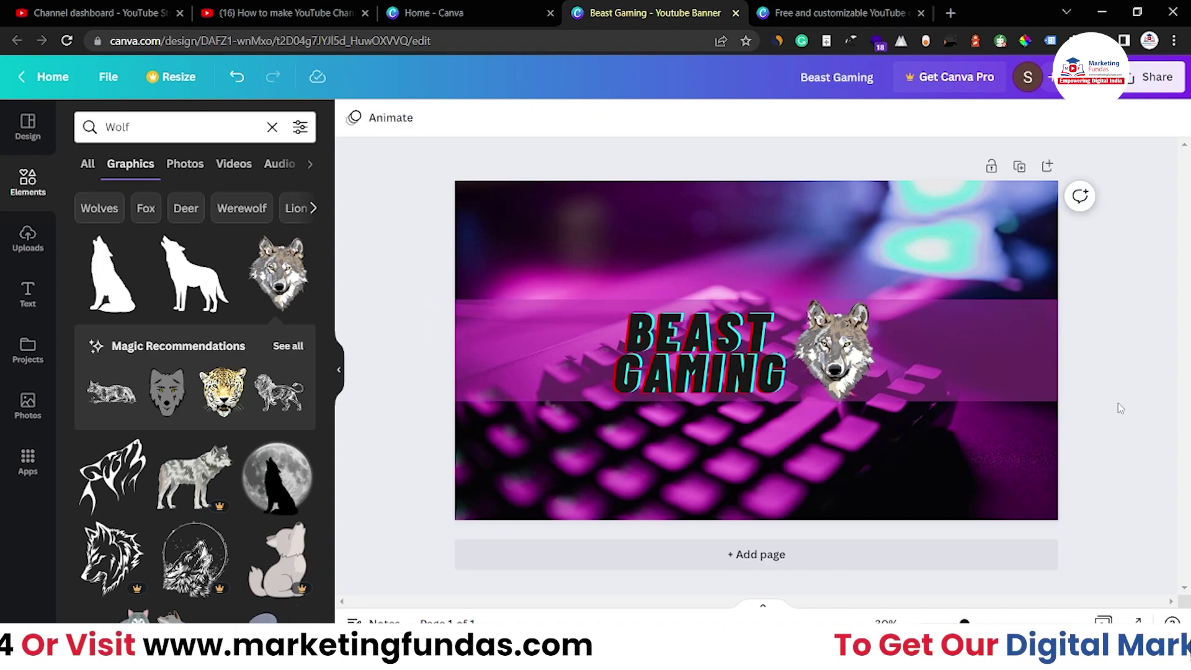
# Set the magenta band's transparency to 71 to make it more opaque.
pyautogui.click(1048, 354)
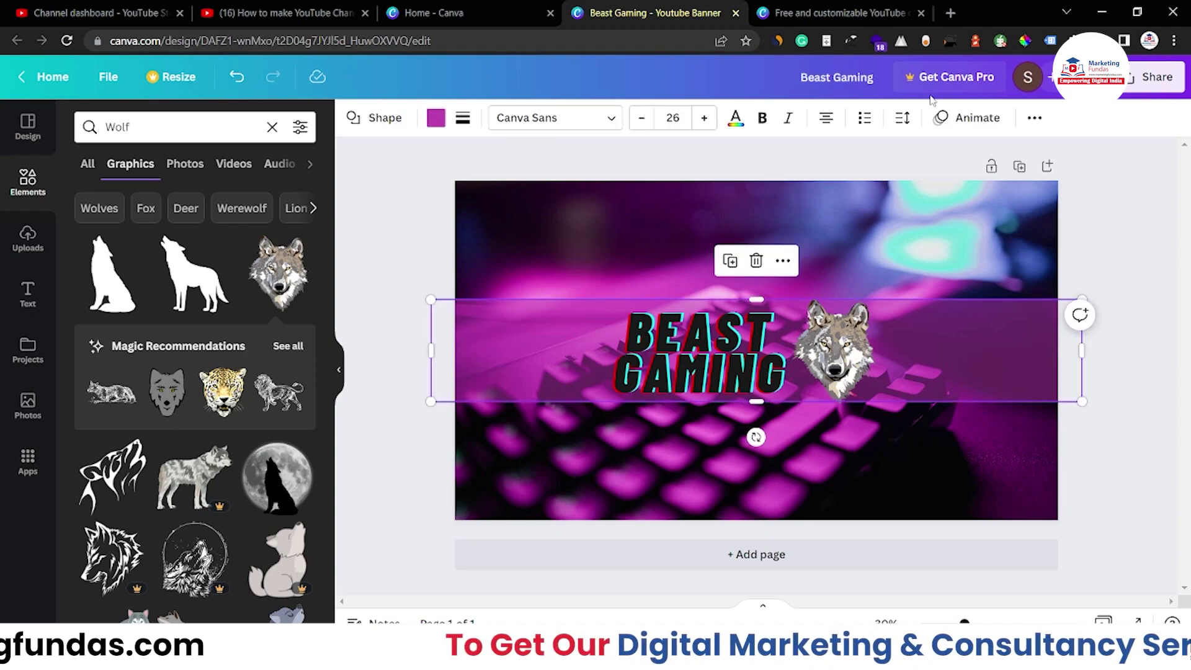
pyautogui.click(1033, 117)
pyautogui.click(958, 157)
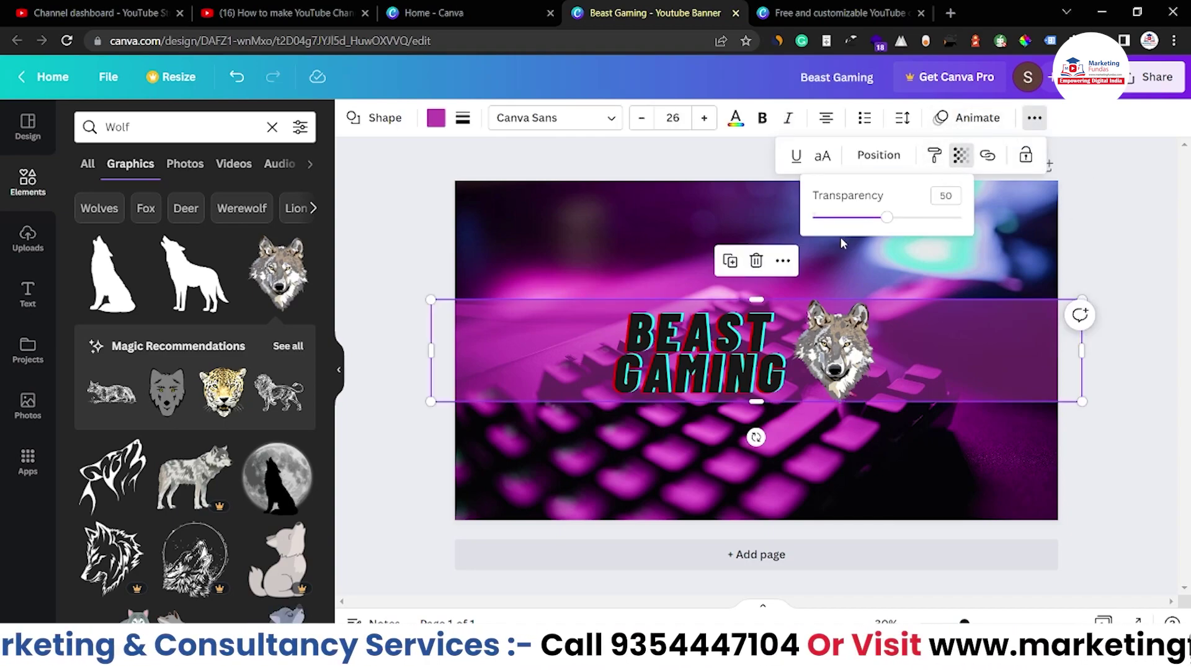
pyautogui.moveTo(889, 224); pyautogui.dragTo(927, 223)
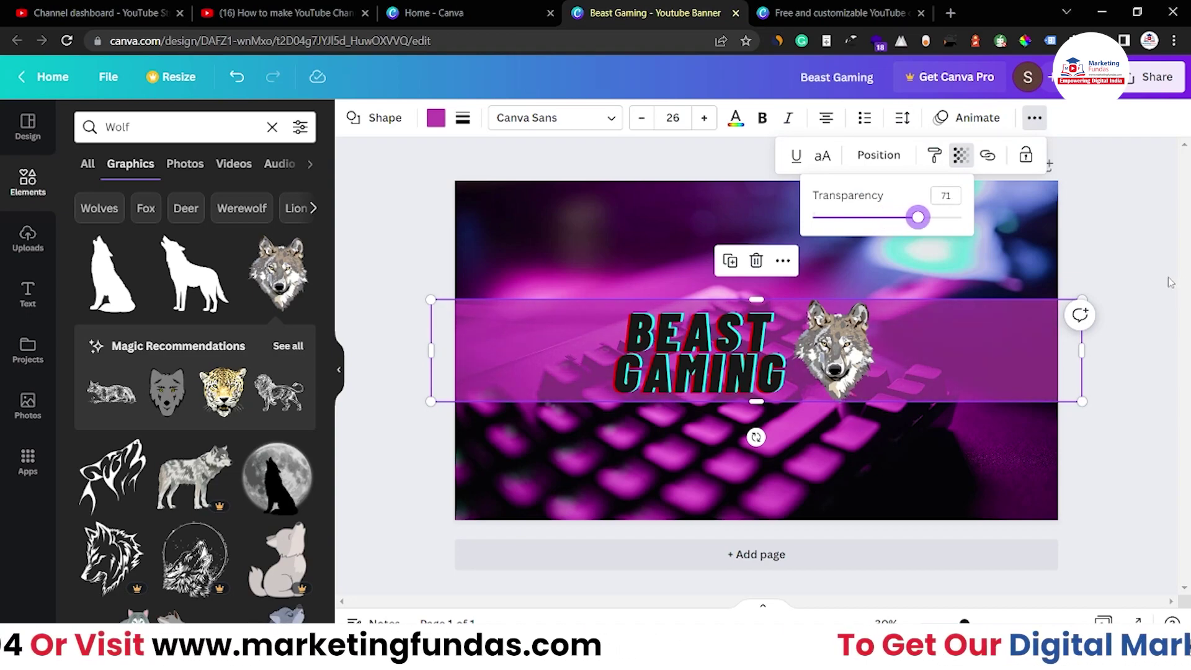
pyautogui.click(1171, 282)
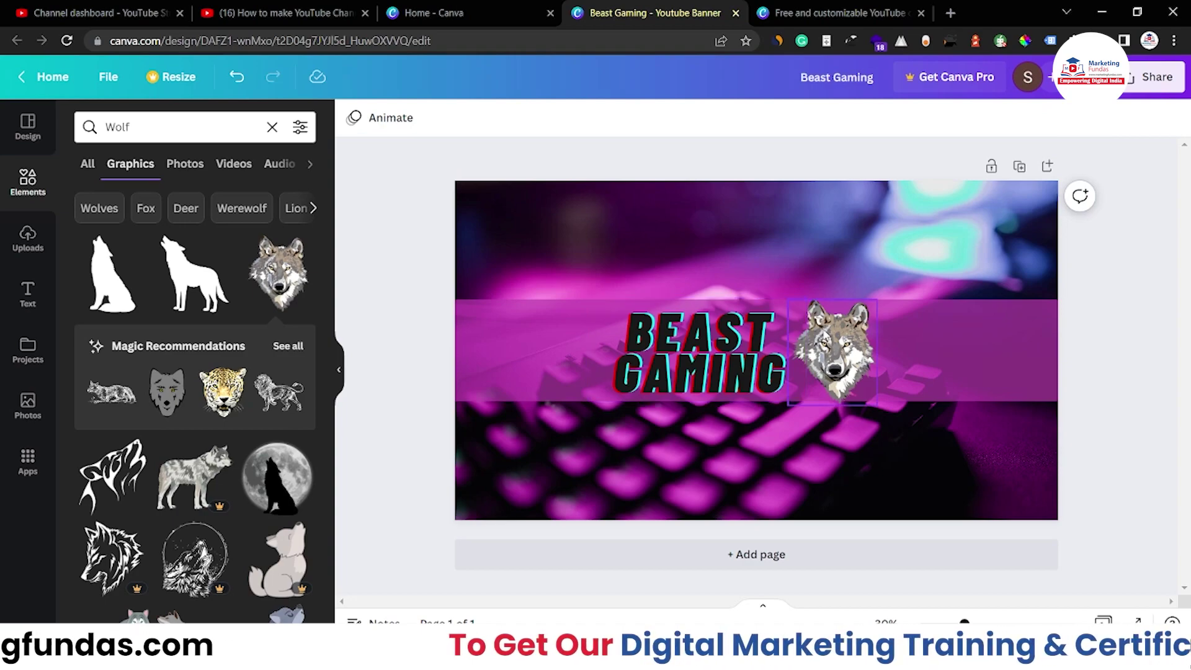
# Select the wolf-head graphic and show the previously uploaded images in the Uploads panel.
pyautogui.click(825, 337)
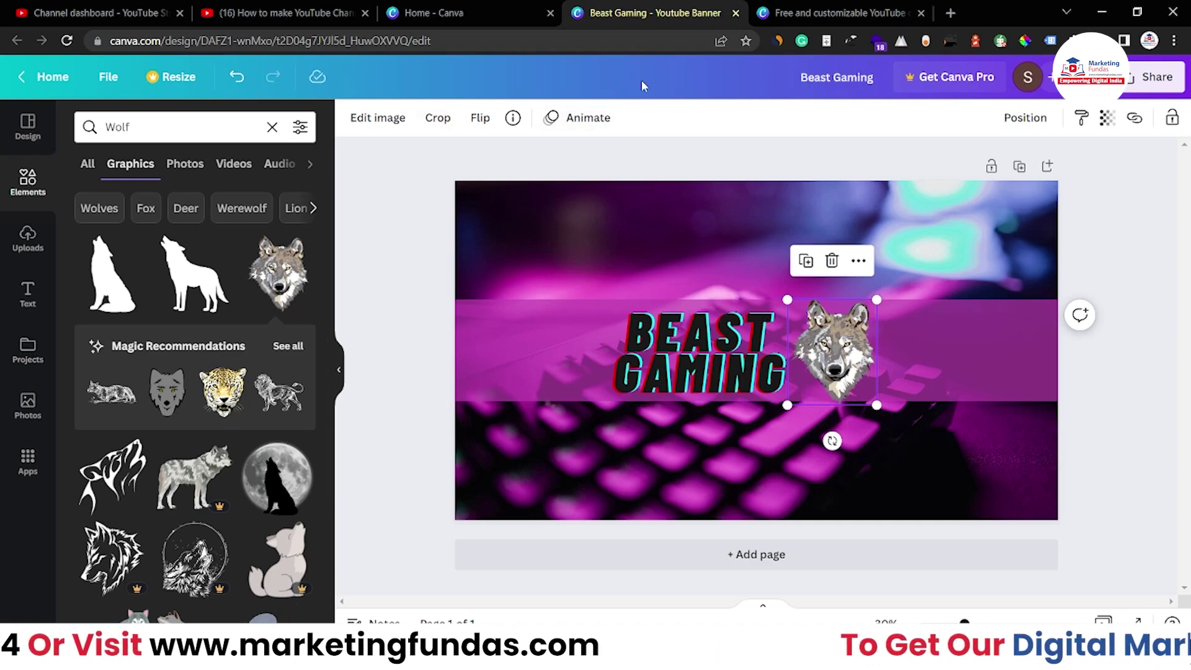
pyautogui.click(26, 233)
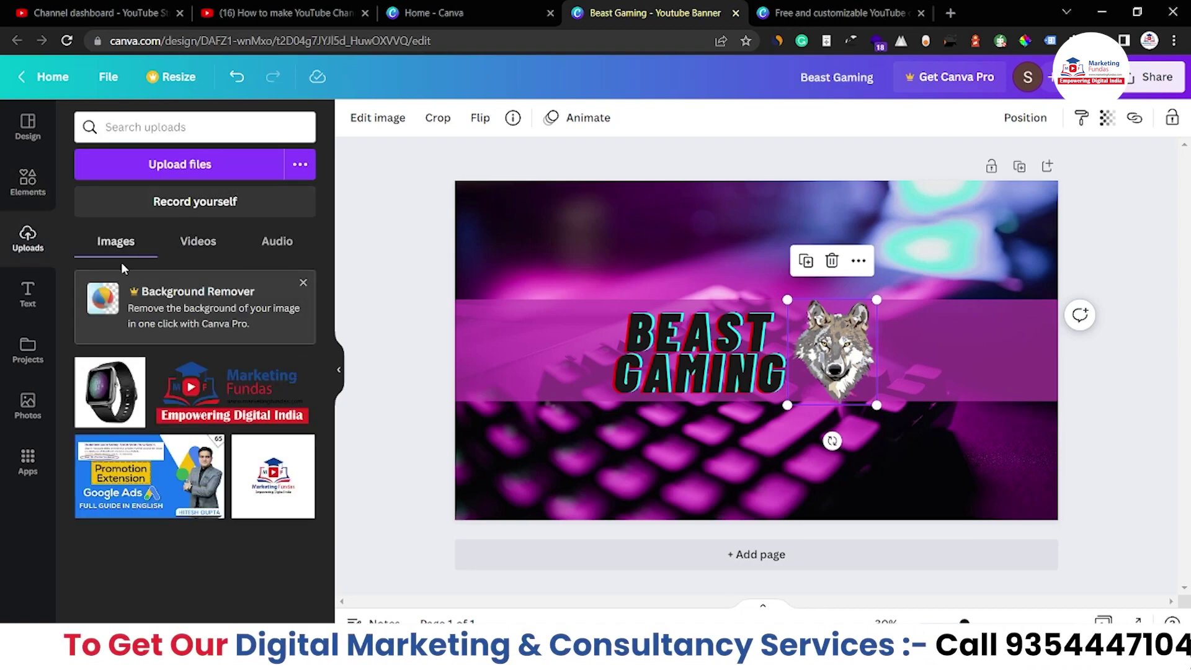